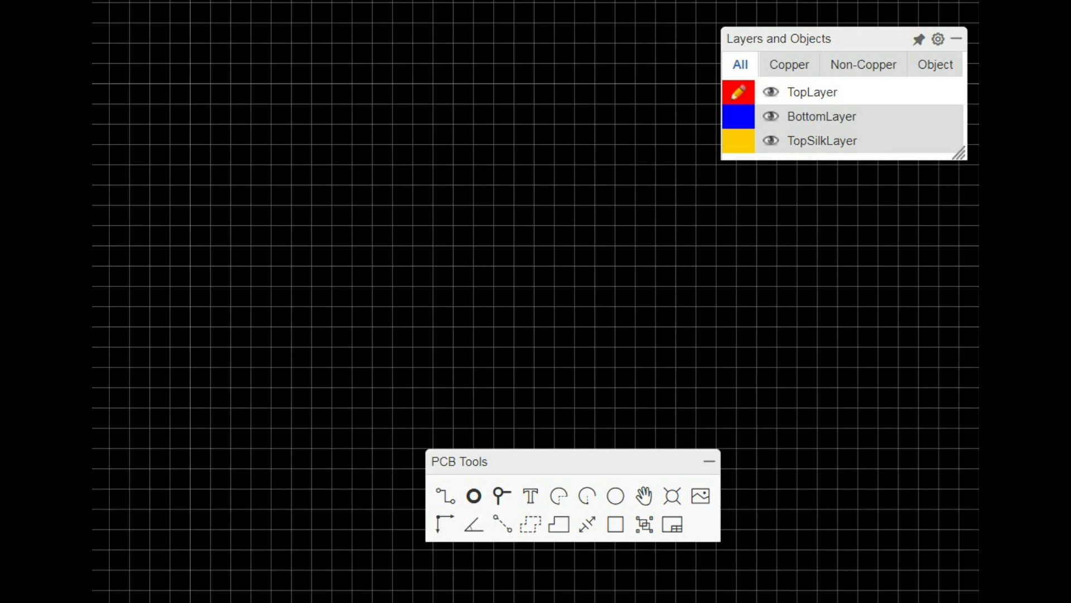
# - Make BoardOutLine the active drawing layer using its colour swatch in the Layers panel
pyautogui.moveTo(869, 64)
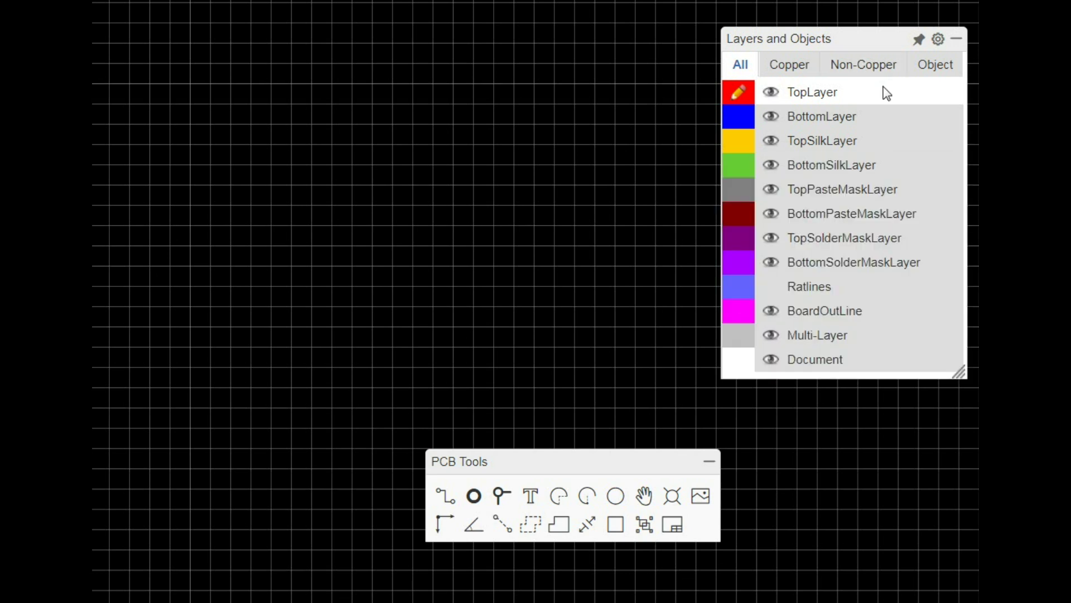
pyautogui.click(740, 316)
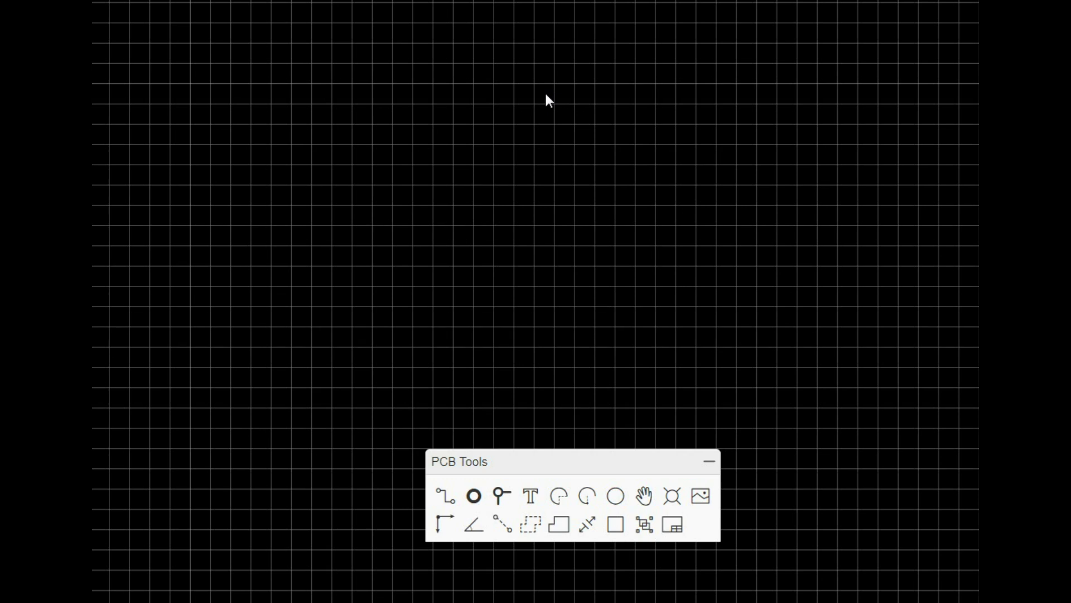
# - Place the canvas origin at a grid point near the upper-left, then select the Track tool
pyautogui.click(444, 530)
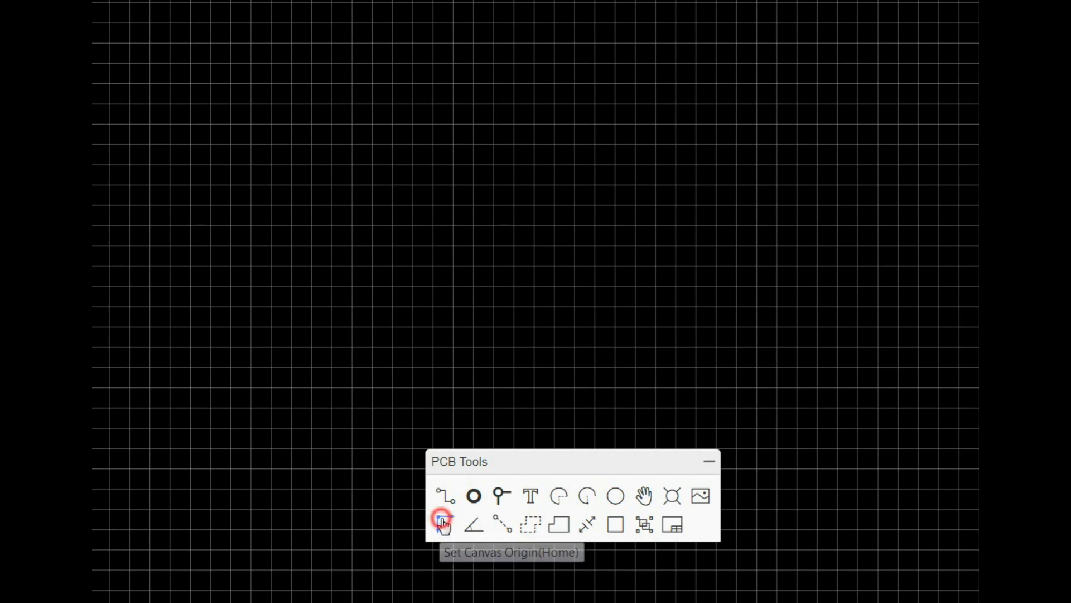
pyautogui.click(190, 84)
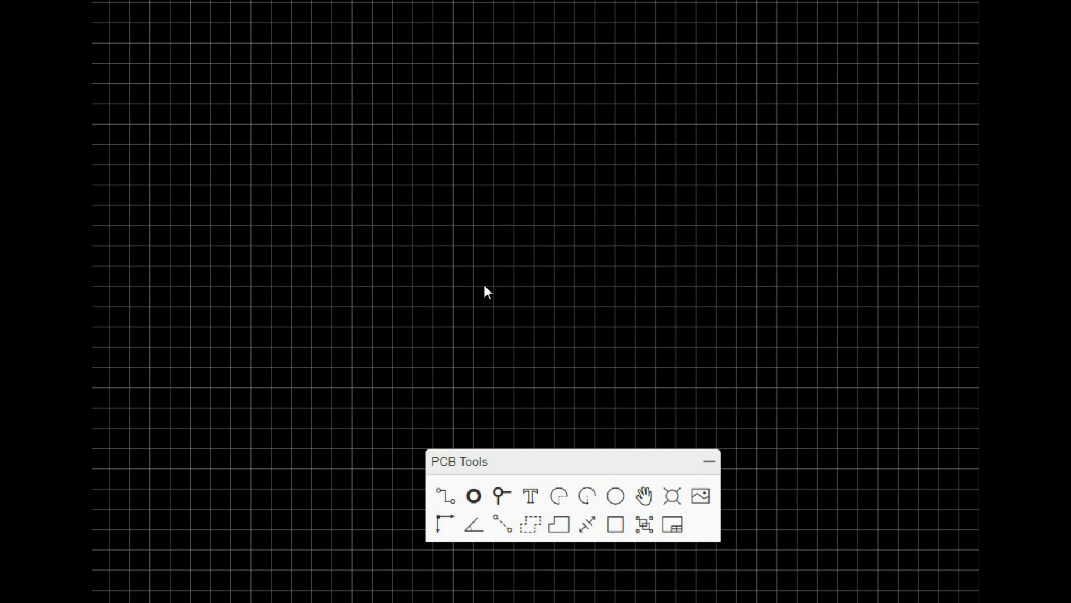
pyautogui.click(444, 499)
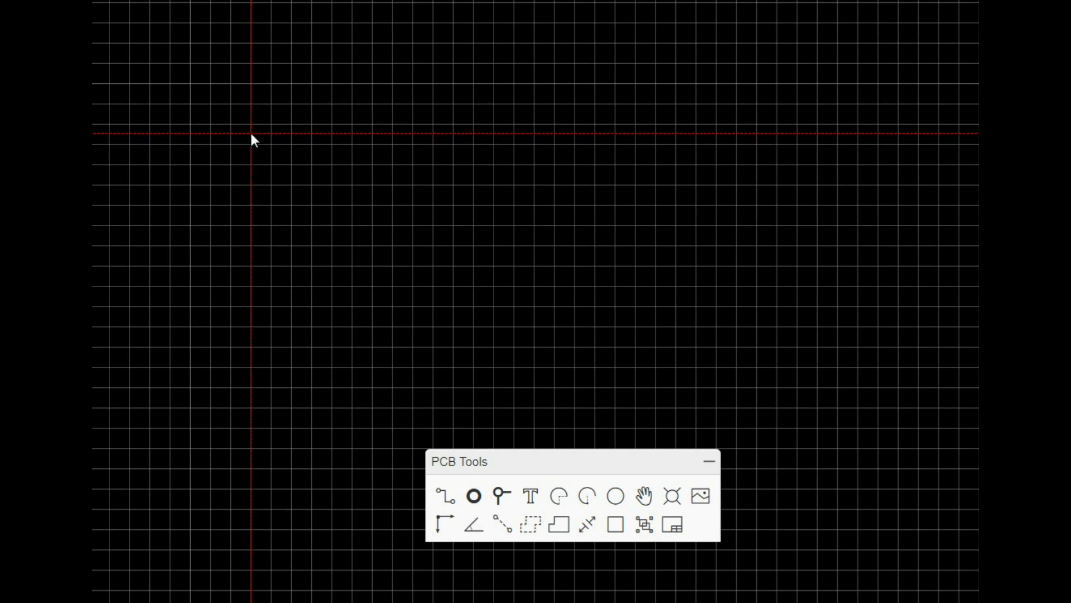
# - Draw a U-shaped outline track: left side down, 45° chamfered bottom corners, bottom edge, right side up
pyautogui.click(251, 134)
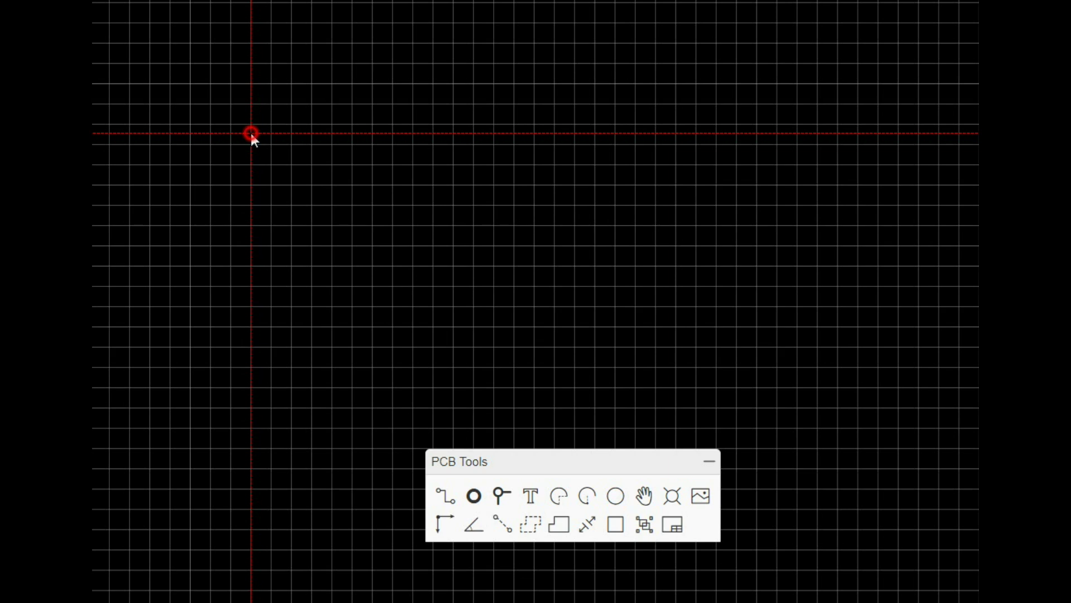
pyautogui.click(250, 225)
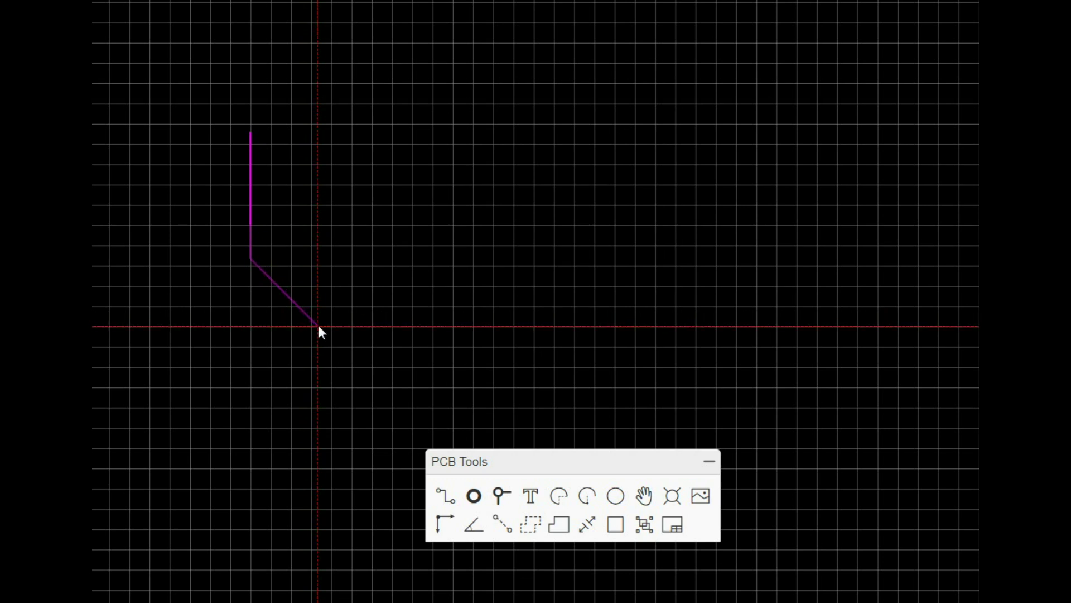
pyautogui.click(318, 325)
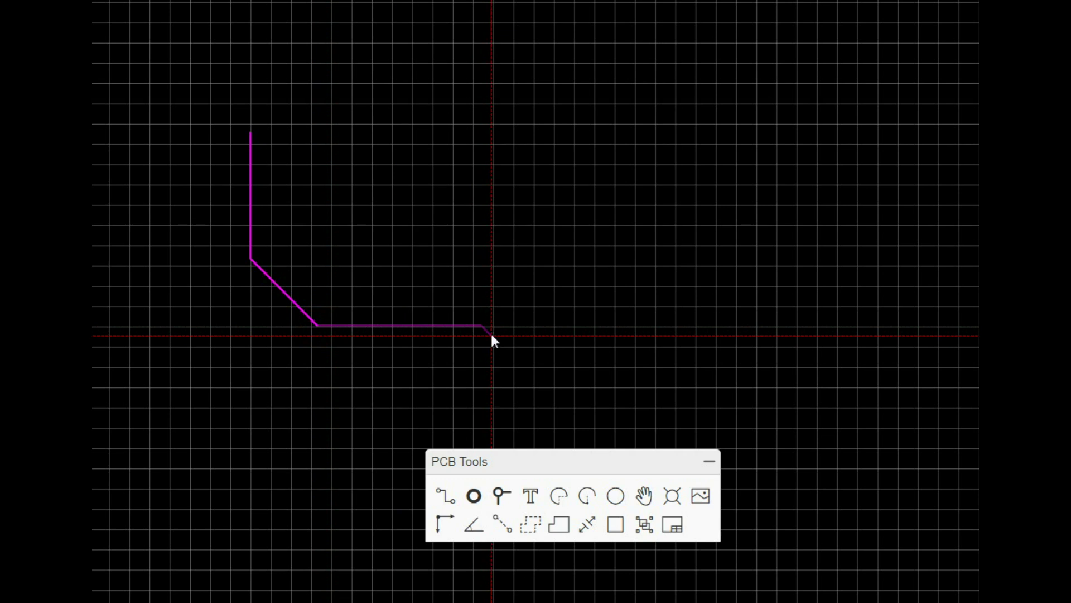
pyautogui.click(484, 326)
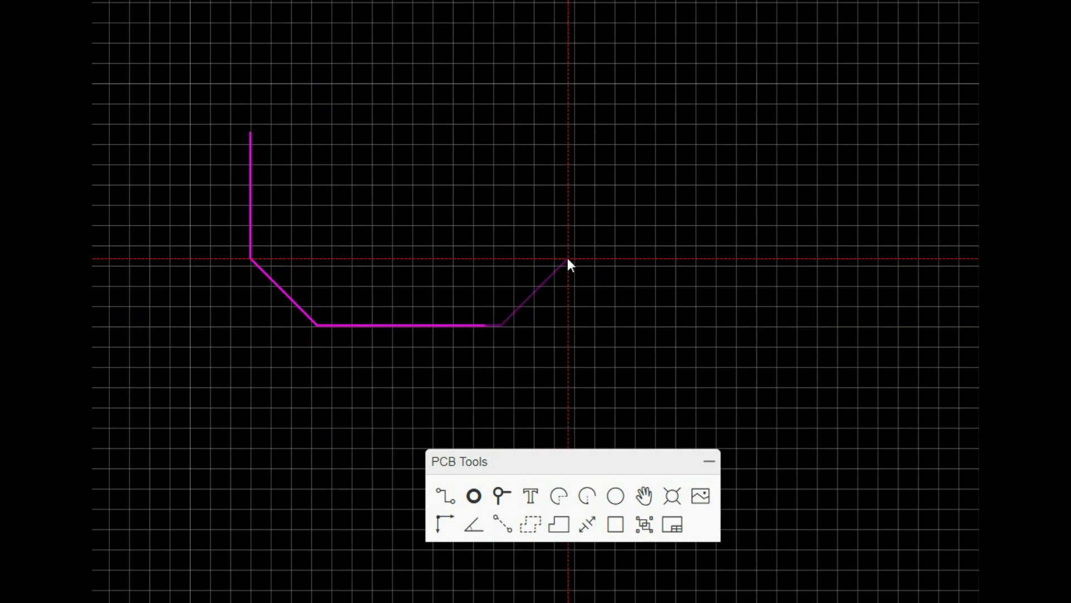
pyautogui.click(567, 256)
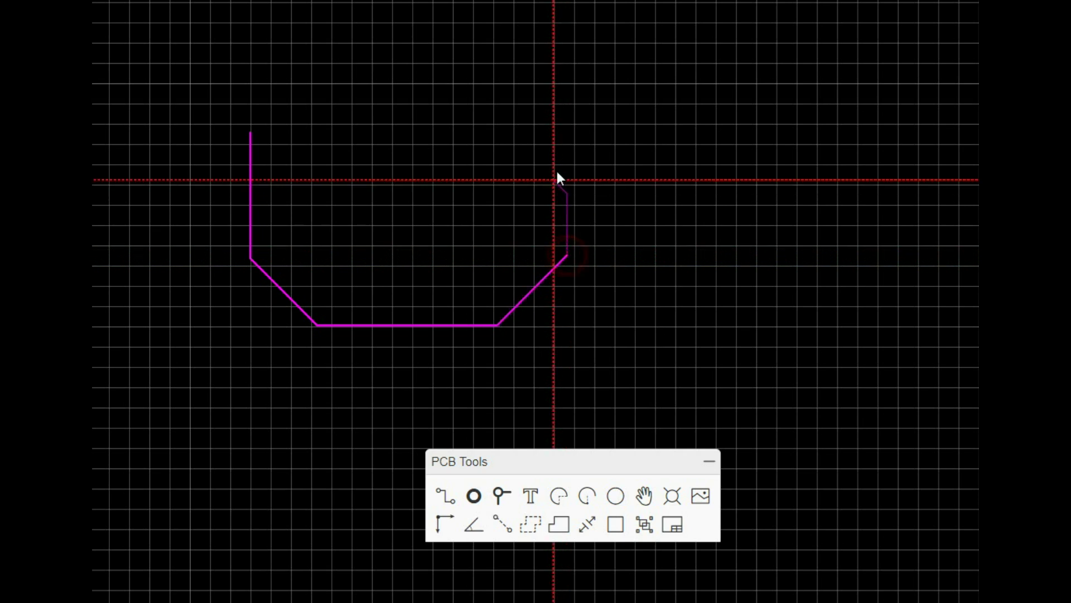
pyautogui.click(567, 132)
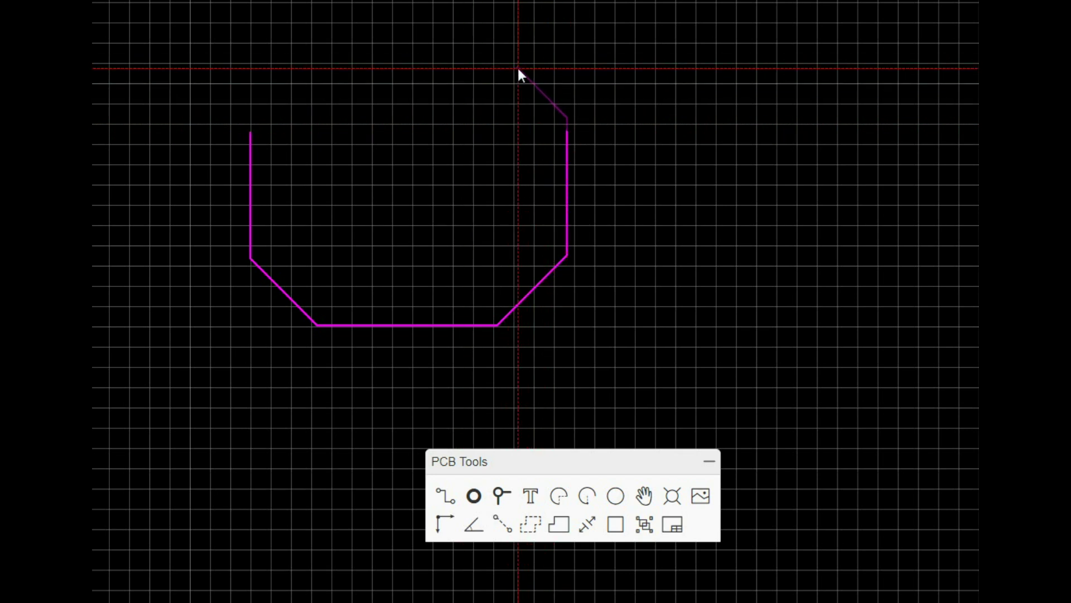
pyautogui.press('Escape')
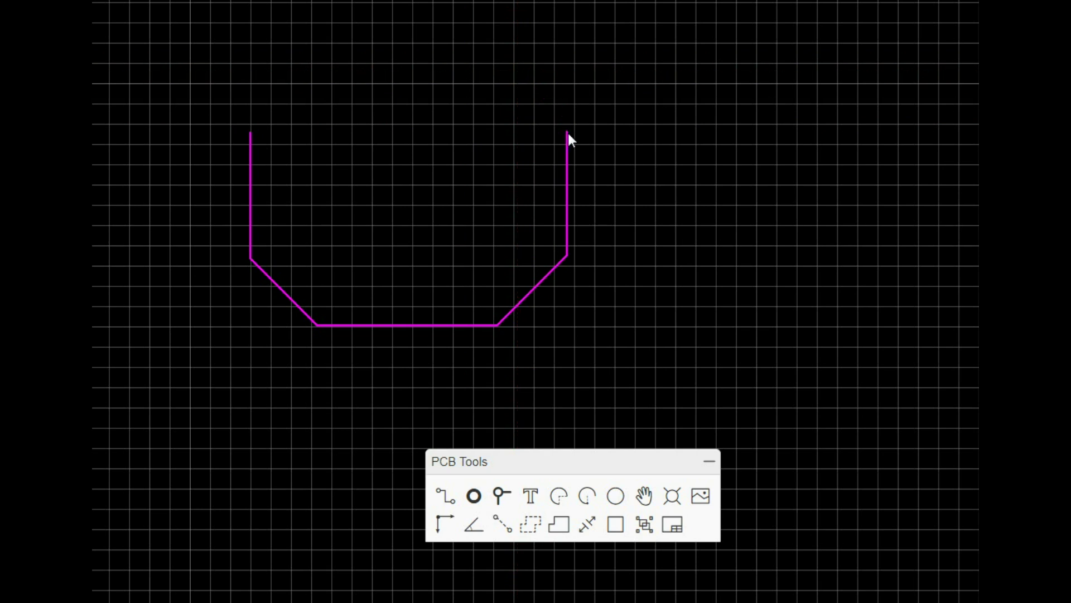
# - Close the outline from the right side's top through chamfered upper corners and a top edge to the left side
pyautogui.click(446, 495)
pyautogui.click(567, 129)
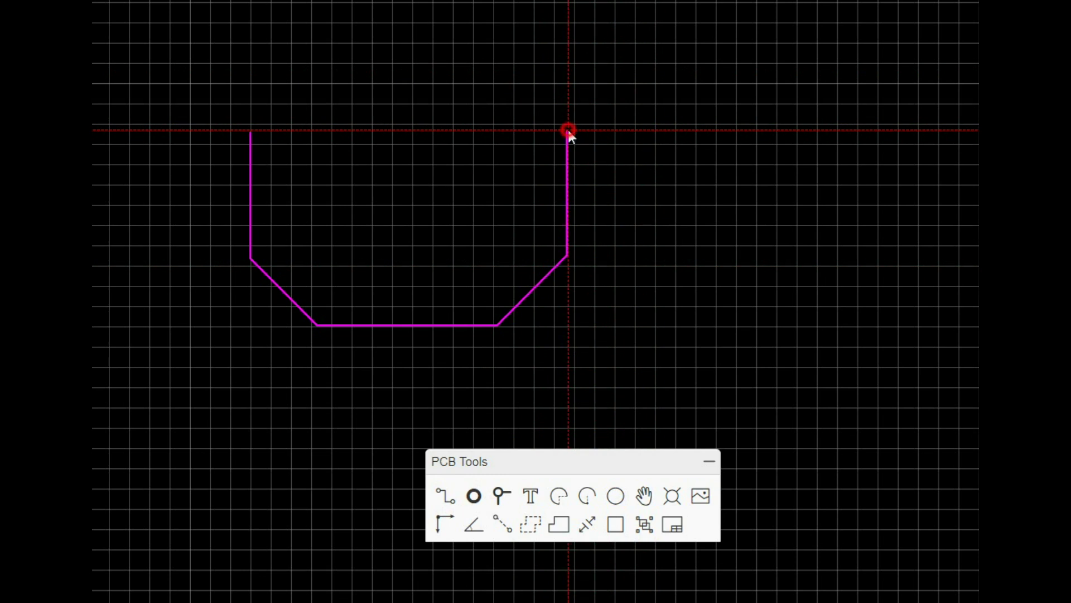
pyautogui.click(507, 69)
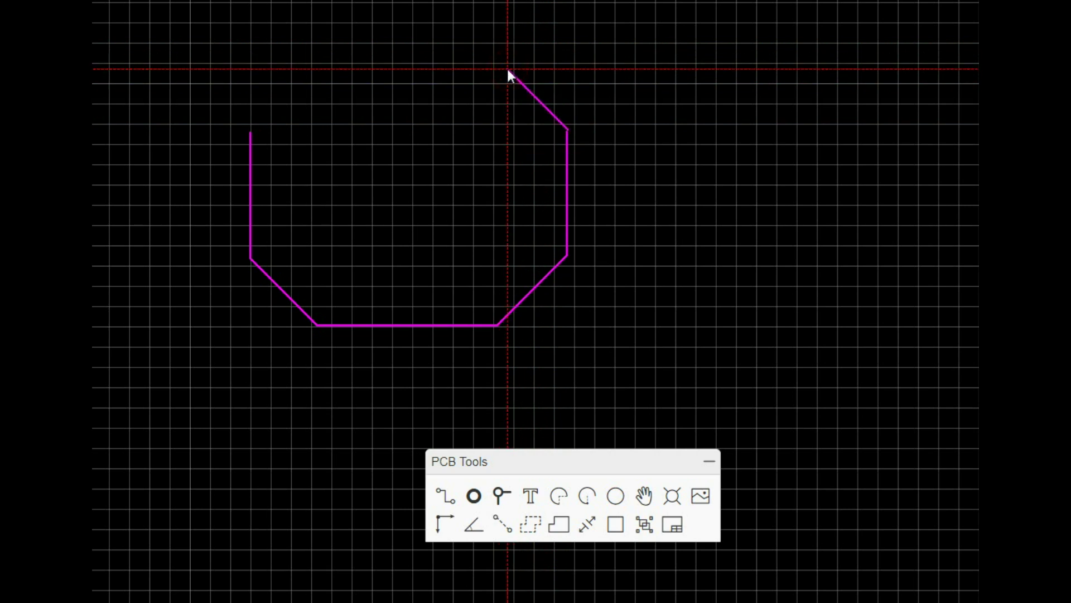
pyautogui.click(302, 69)
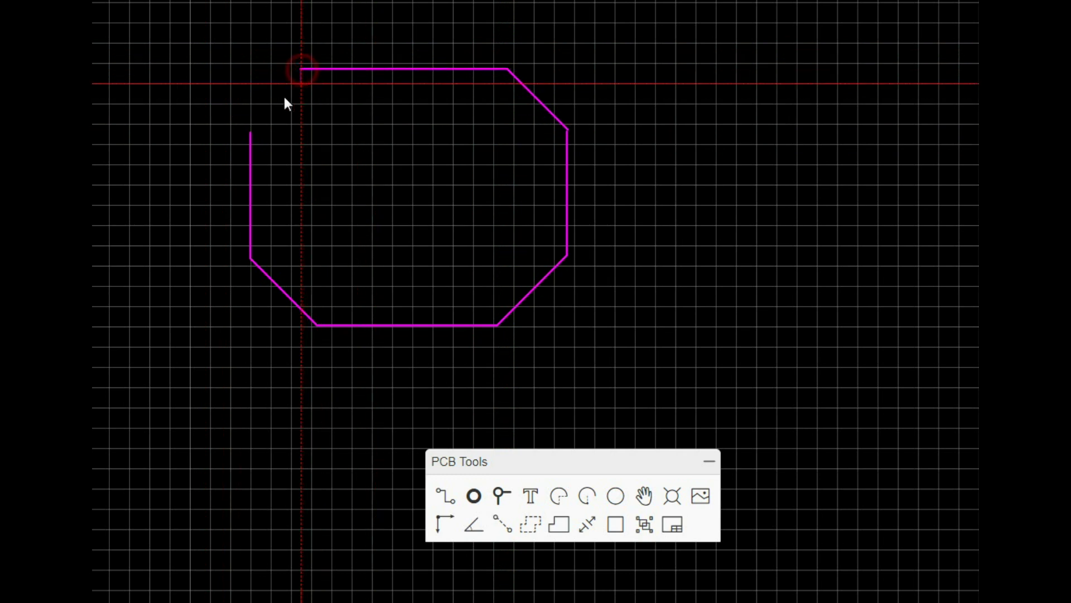
pyautogui.click(250, 131)
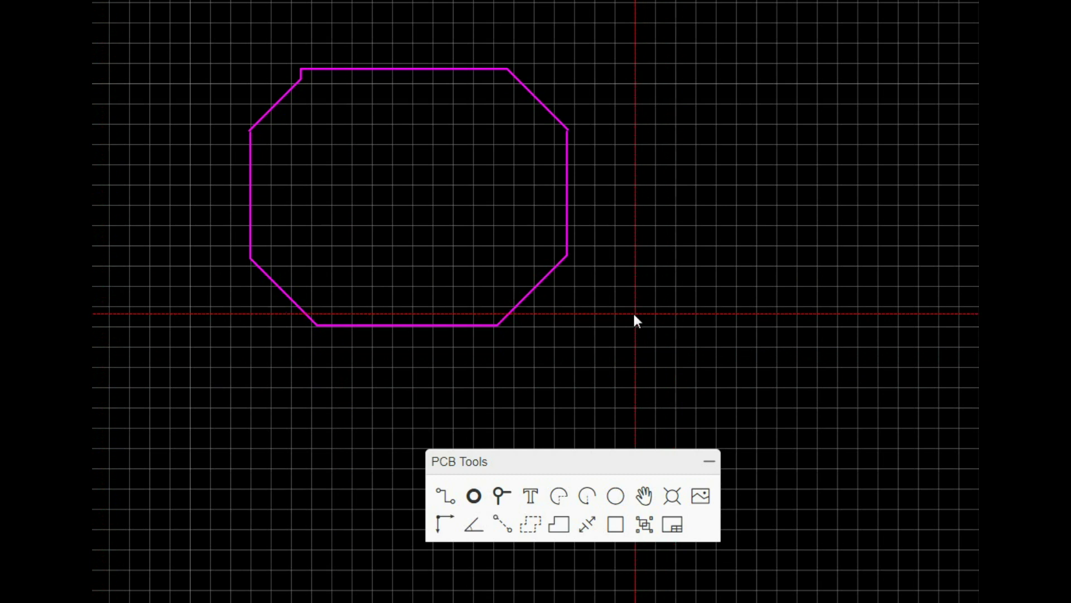
pyautogui.press('Escape')
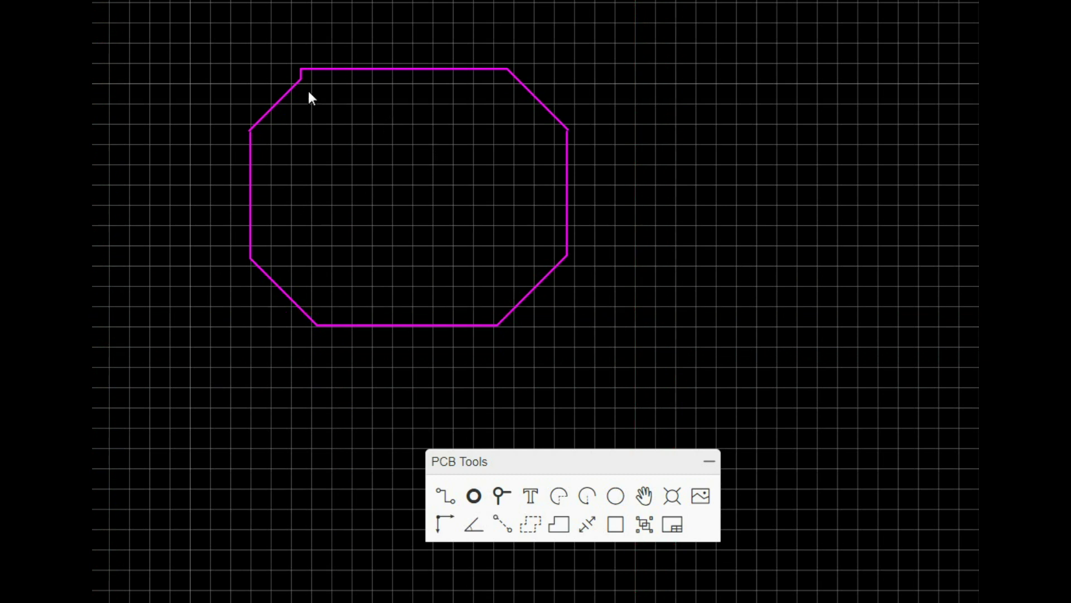
# - Smooth the top-left kink by moving its vertices and extending the left side up to the diagonal
pyautogui.scroll(3, 301, 65)
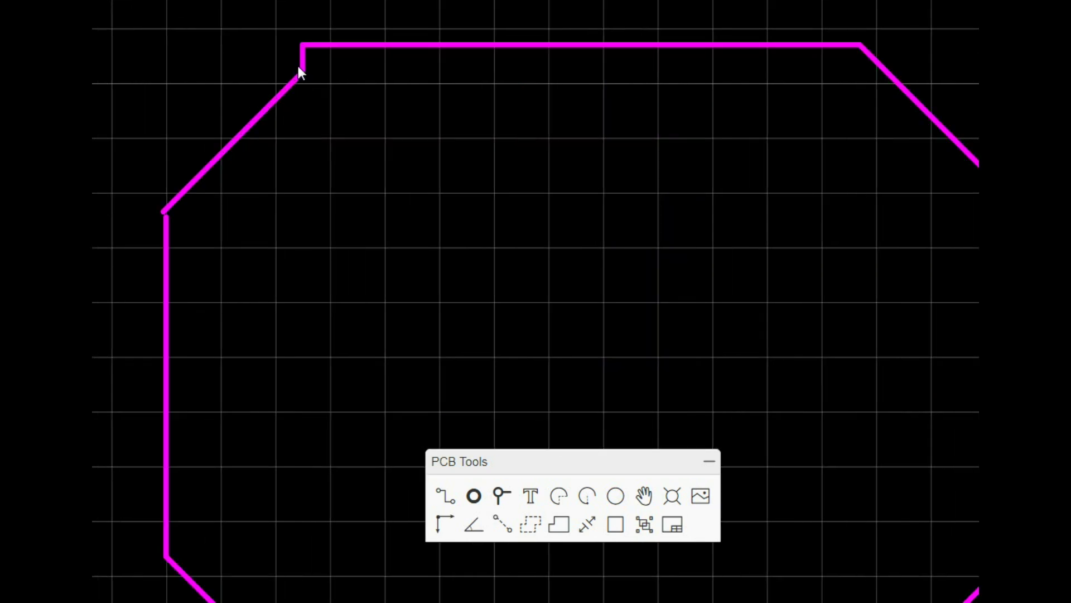
pyautogui.click(303, 73)
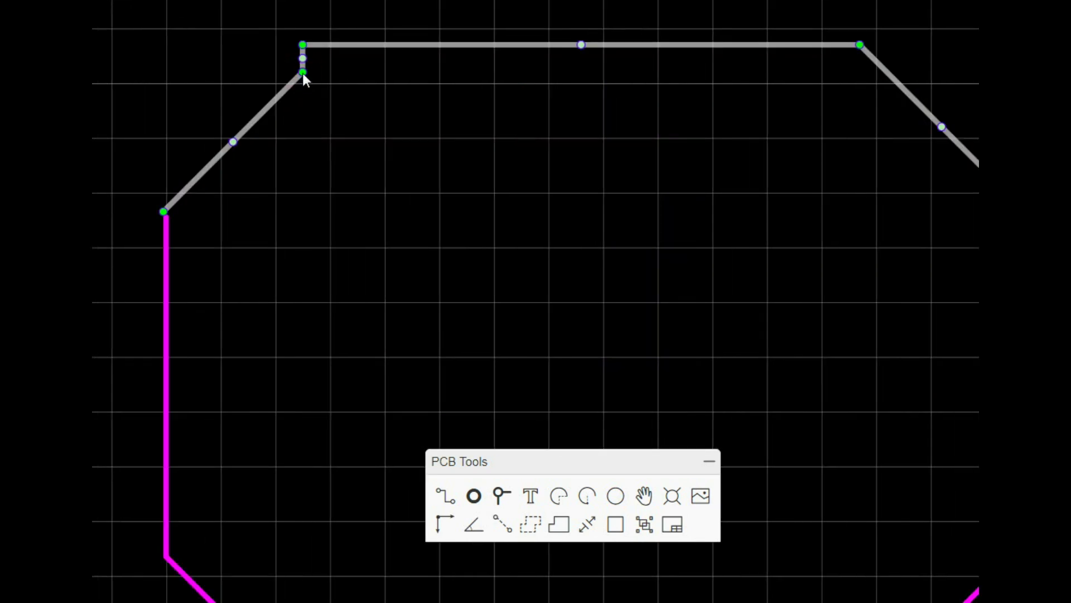
pyautogui.moveTo(163, 211); pyautogui.dragTo(166, 212)
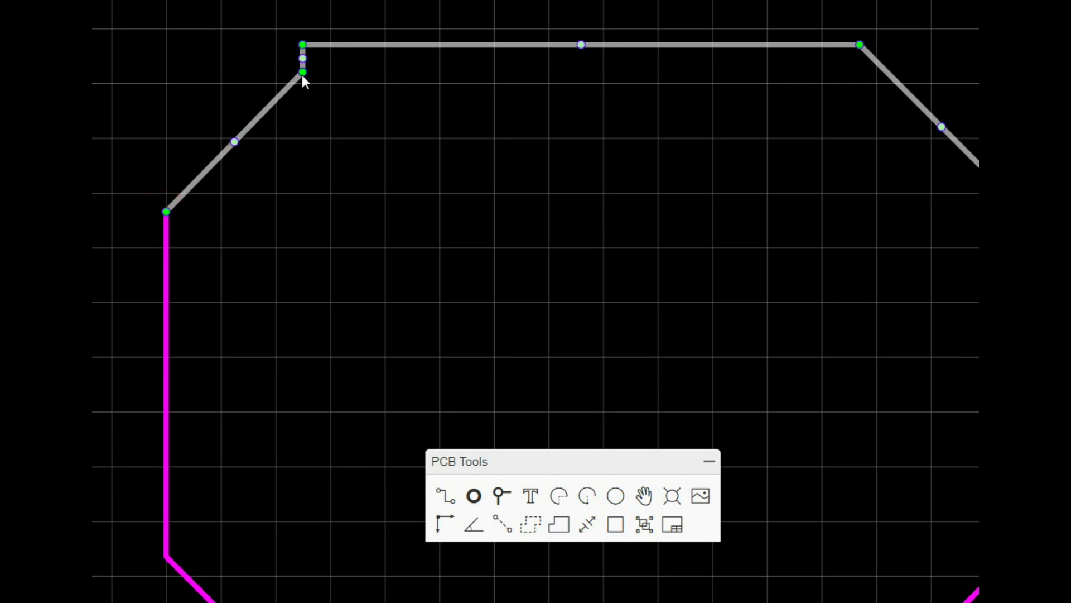
pyautogui.moveTo(303, 73); pyautogui.dragTo(280, 64)
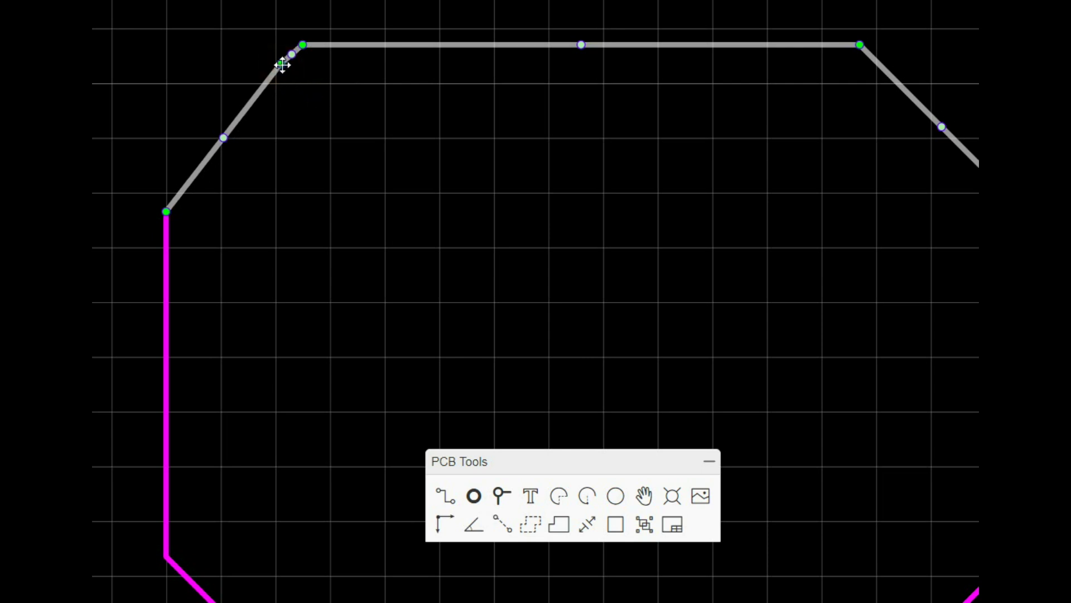
pyautogui.moveTo(282, 65); pyautogui.dragTo(283, 66)
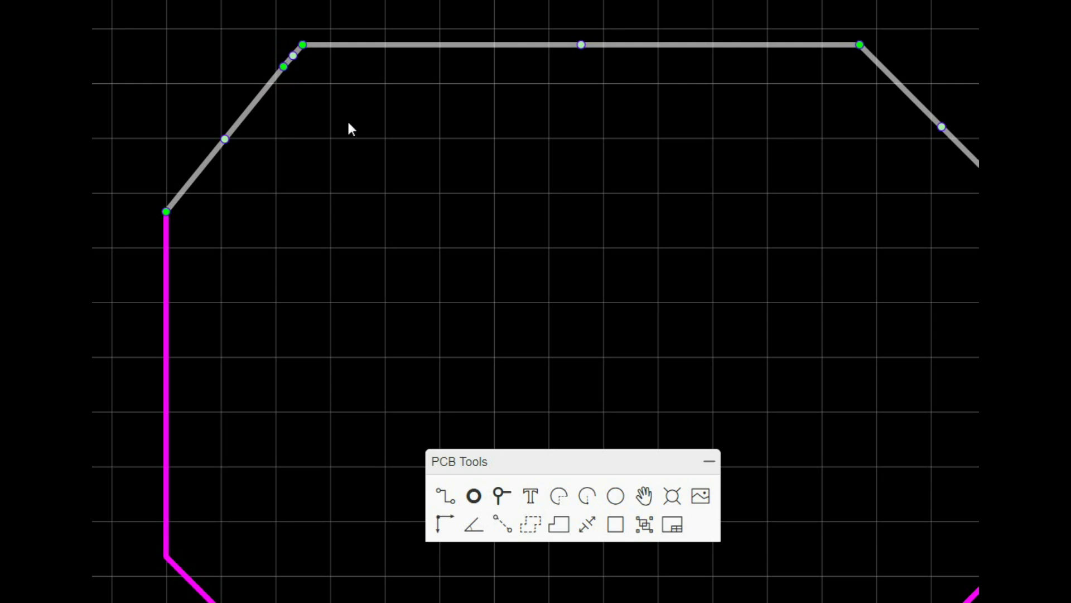
pyautogui.click(442, 121)
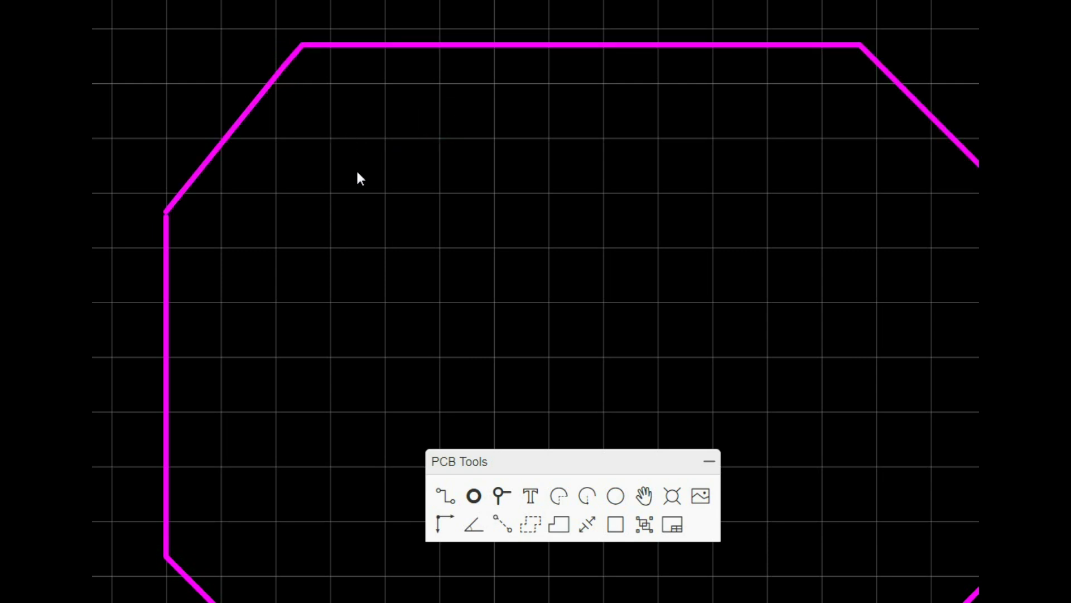
pyautogui.scroll(5, 158, 214)
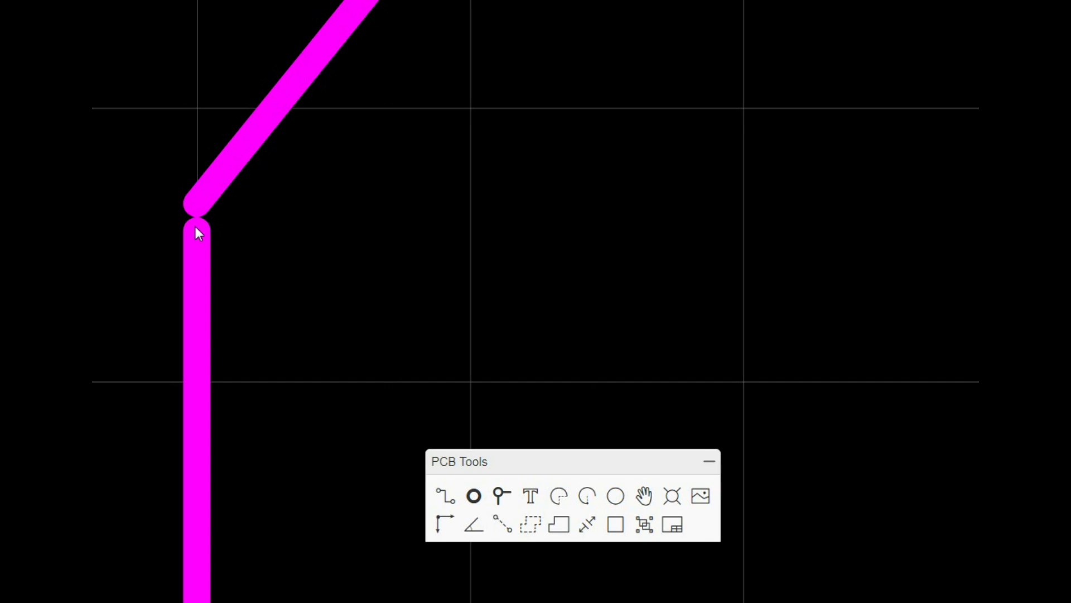
pyautogui.click(198, 231)
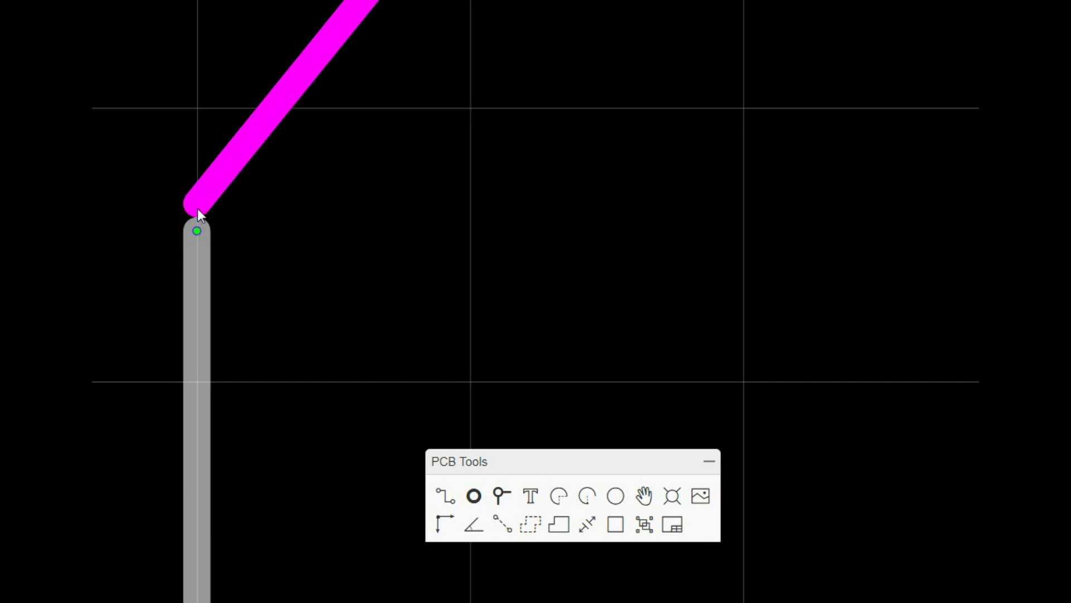
pyautogui.moveTo(197, 231); pyautogui.dragTo(197, 210)
pyautogui.click(366, 226)
# - Drag the upper-right diagonal's endpoint onto the right vertical track, closing the corner gap
pyautogui.scroll(-5, 519, 125)
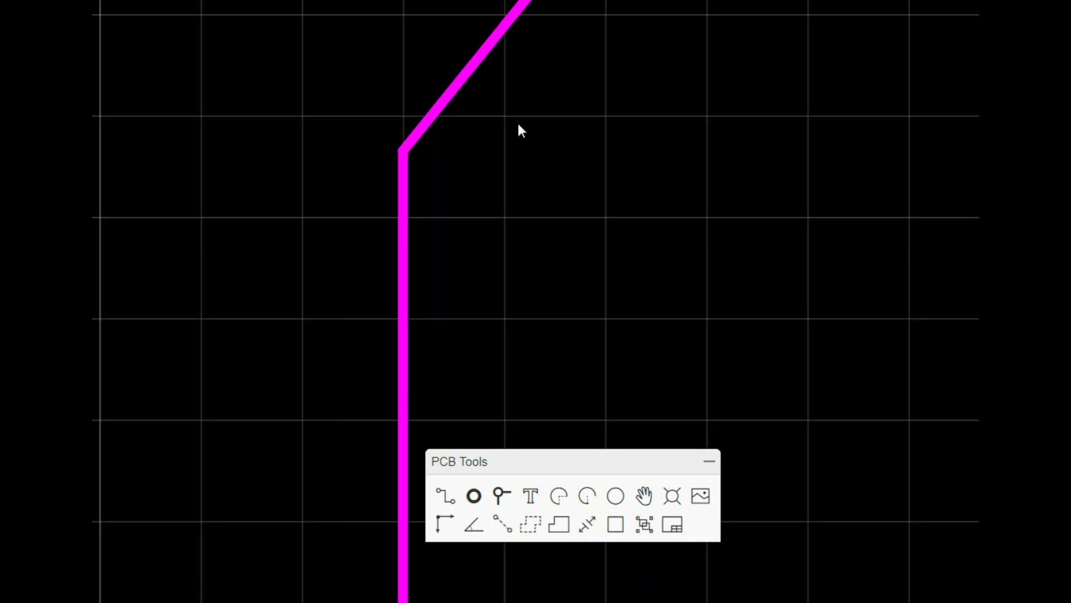
pyautogui.scroll(-2, 556, 118)
pyautogui.moveTo(557, 119); pyautogui.dragTo(258, 282, button='right')
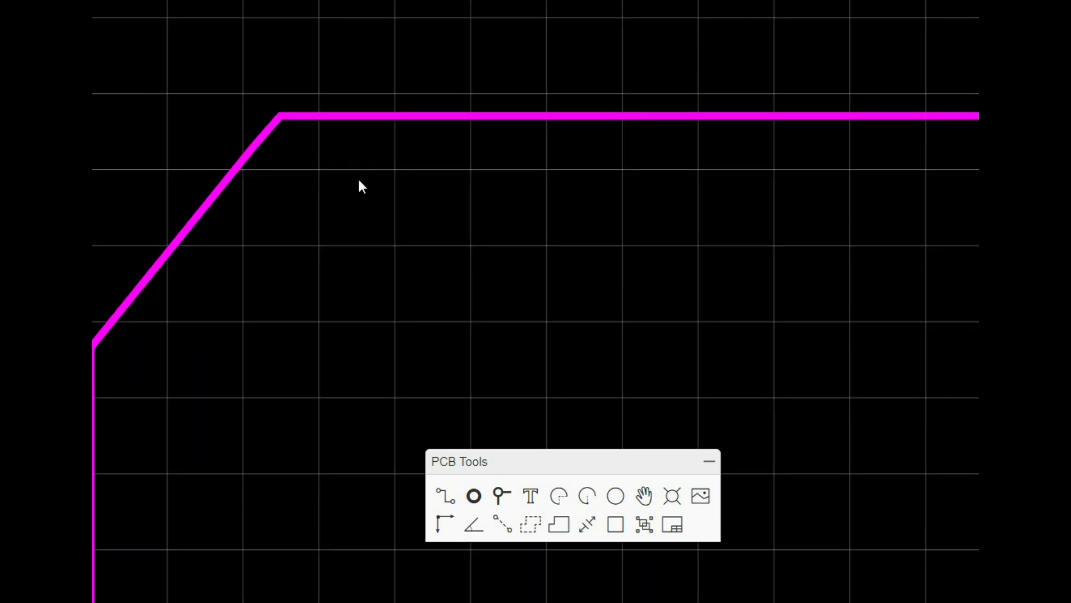
pyautogui.moveTo(721, 151); pyautogui.dragTo(420, 152, button='right')
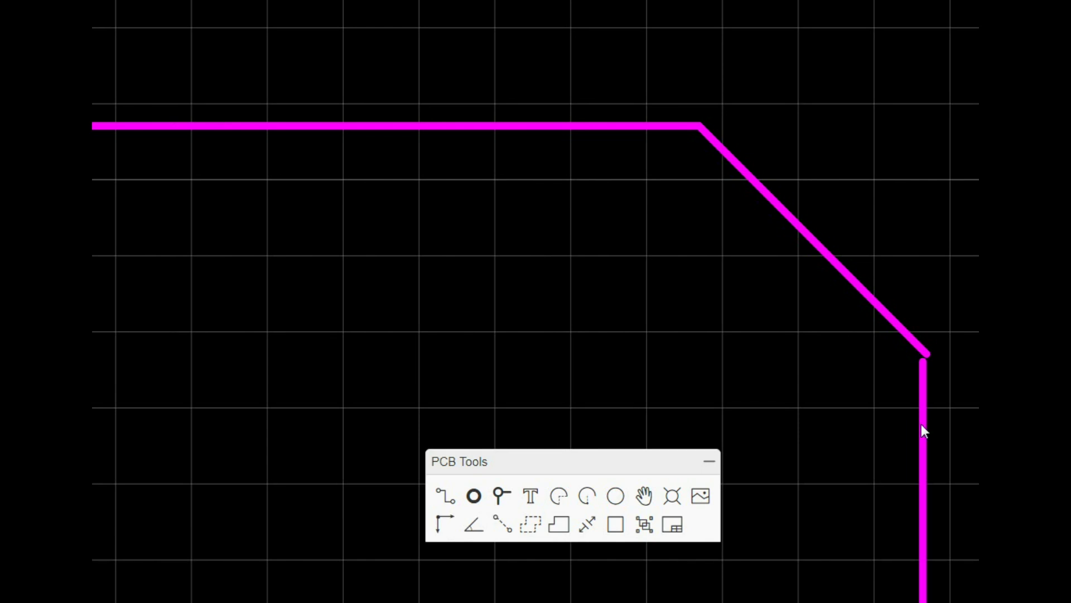
pyautogui.moveTo(942, 375); pyautogui.dragTo(657, 266, button='right')
pyautogui.scroll(4, 656, 248)
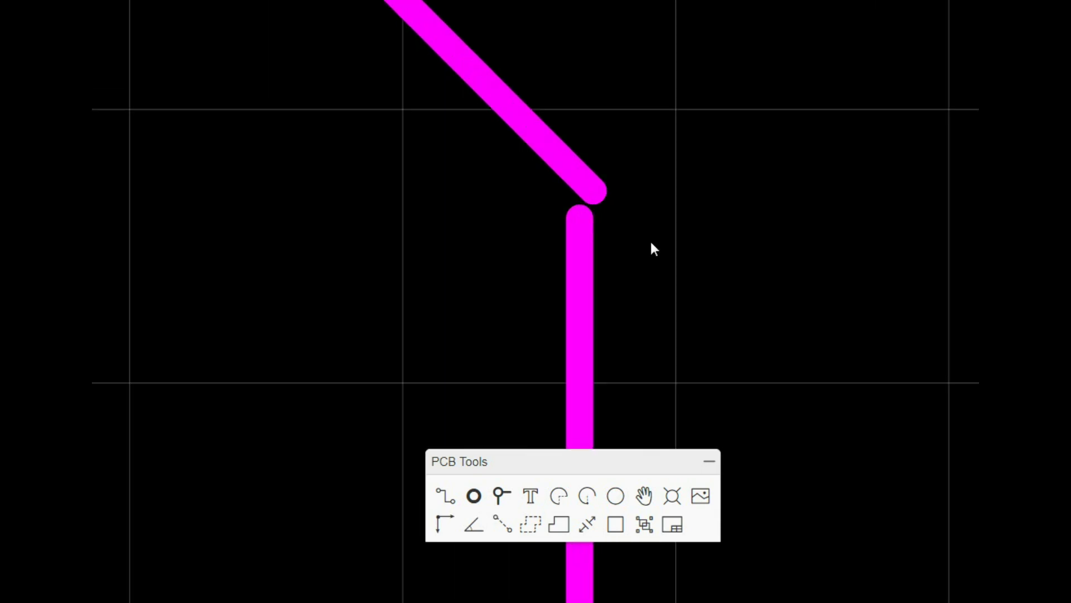
pyautogui.click(598, 192)
pyautogui.moveTo(592, 191); pyautogui.dragTo(580, 218)
pyautogui.click(645, 174)
pyautogui.scroll(-5, 647, 174)
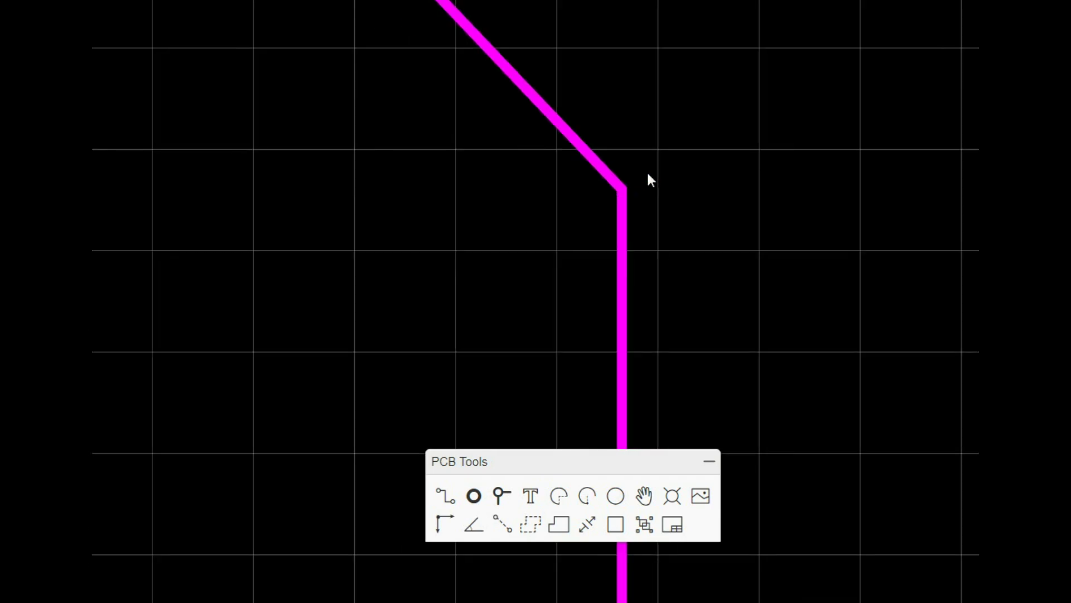
pyautogui.moveTo(663, 318); pyautogui.dragTo(732, 137, button='right')
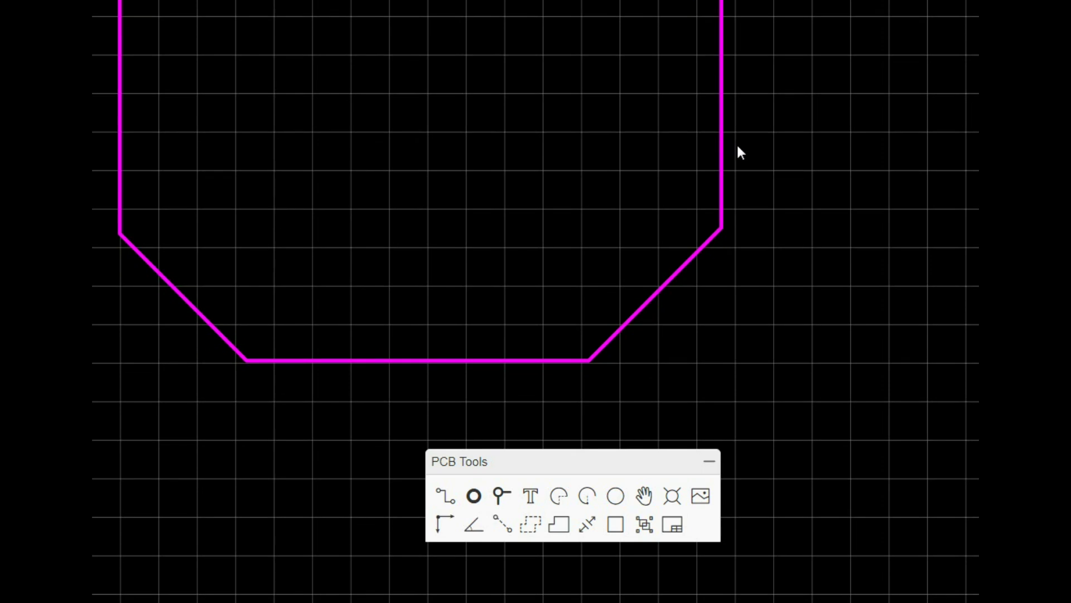
pyautogui.scroll(-2, 738, 150)
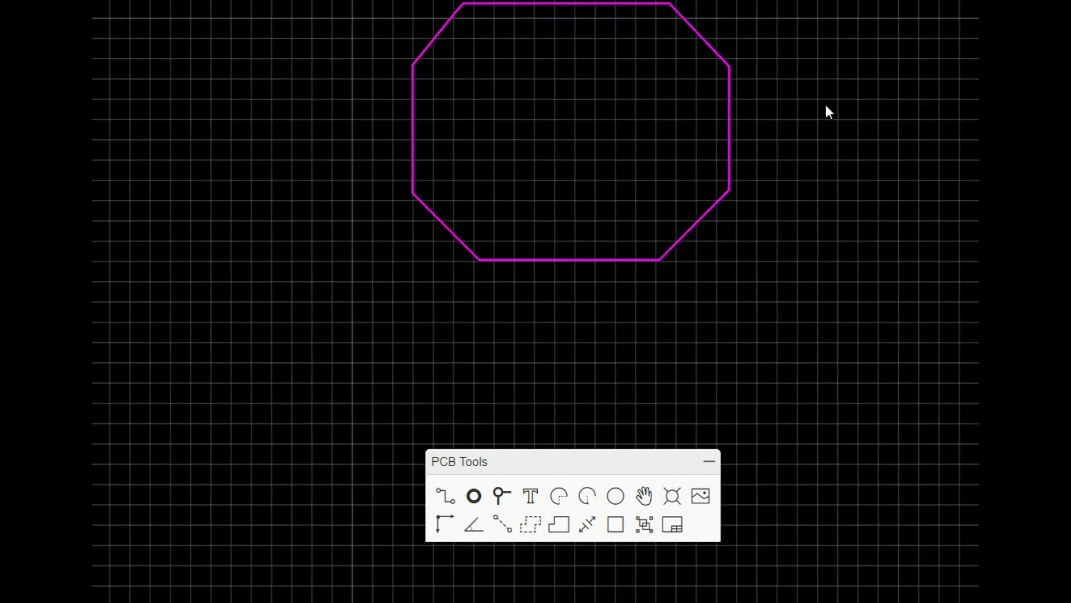
# - Delete the octagon outline's upper segments, then its remaining lower segments
pyautogui.moveTo(833, 76); pyautogui.dragTo(771, 176, button='right')
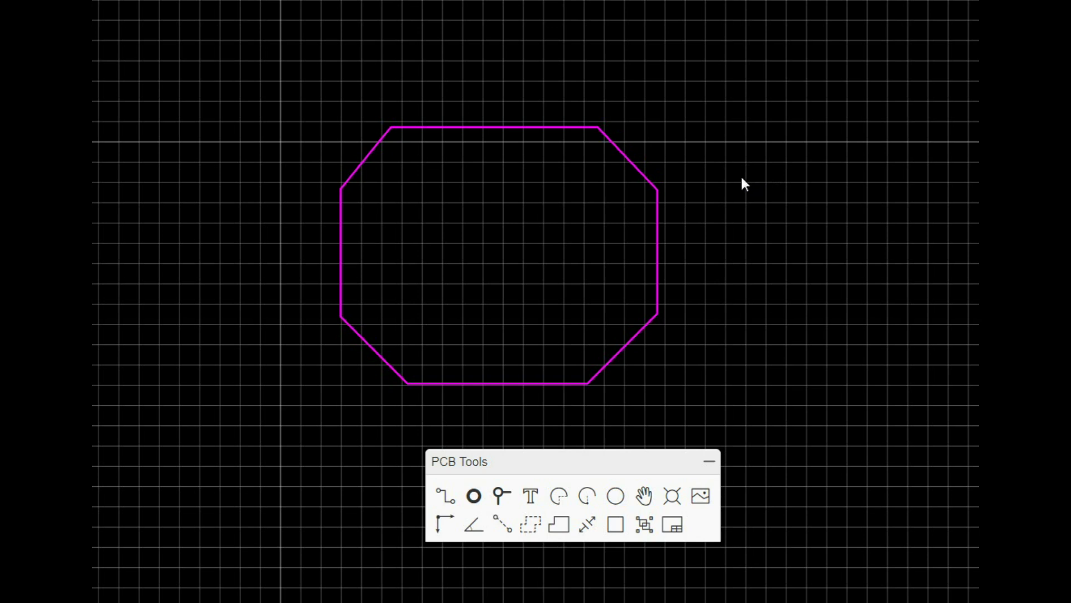
pyautogui.moveTo(797, 179); pyautogui.dragTo(738, 199, button='right')
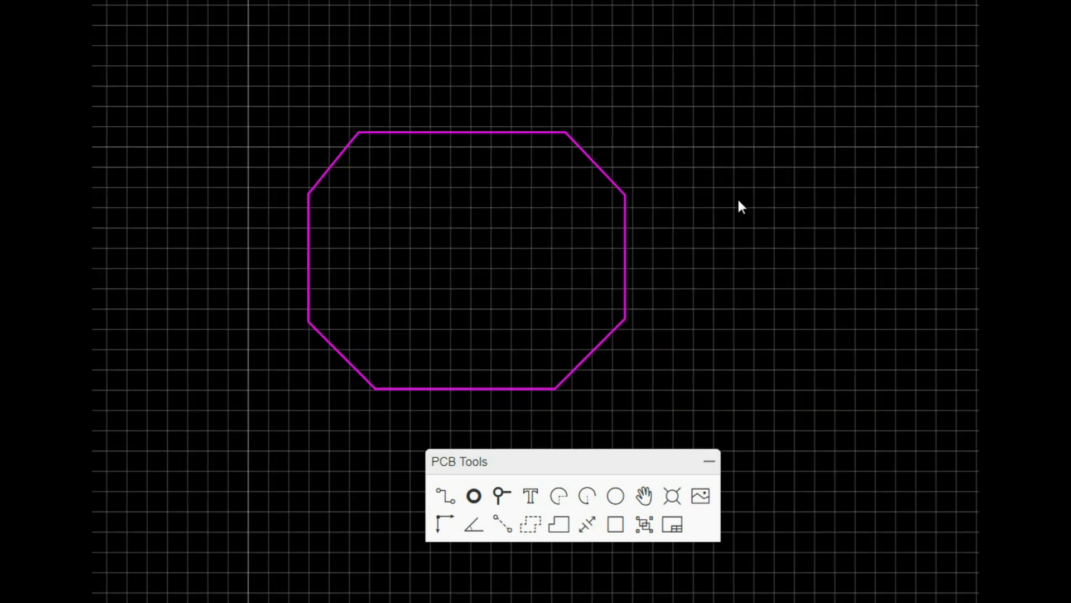
pyautogui.click(342, 154)
pyautogui.press('Delete')
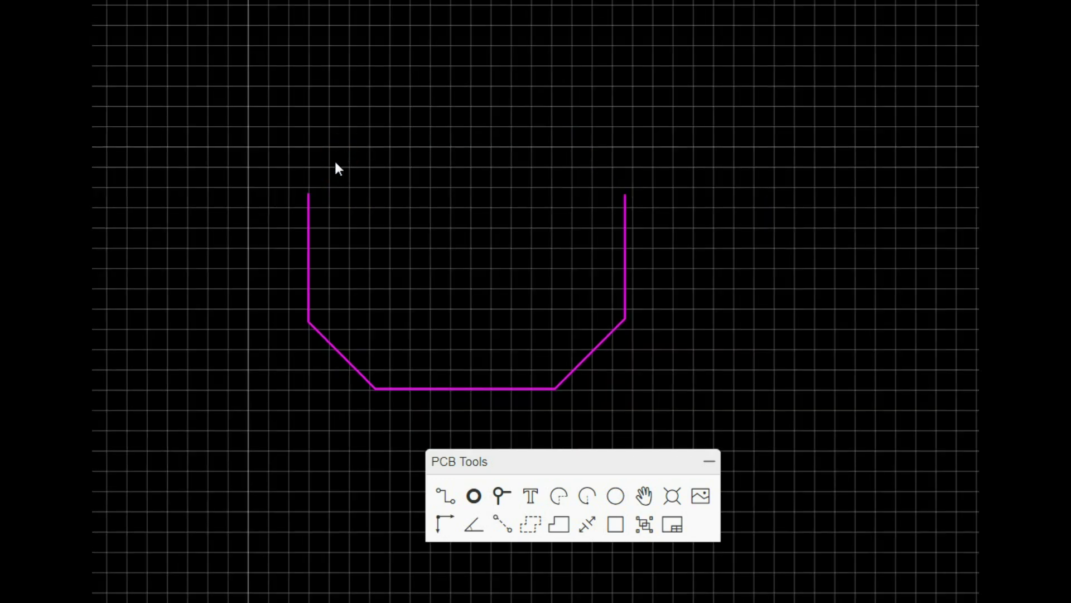
pyautogui.click(308, 247)
pyautogui.press('Delete')
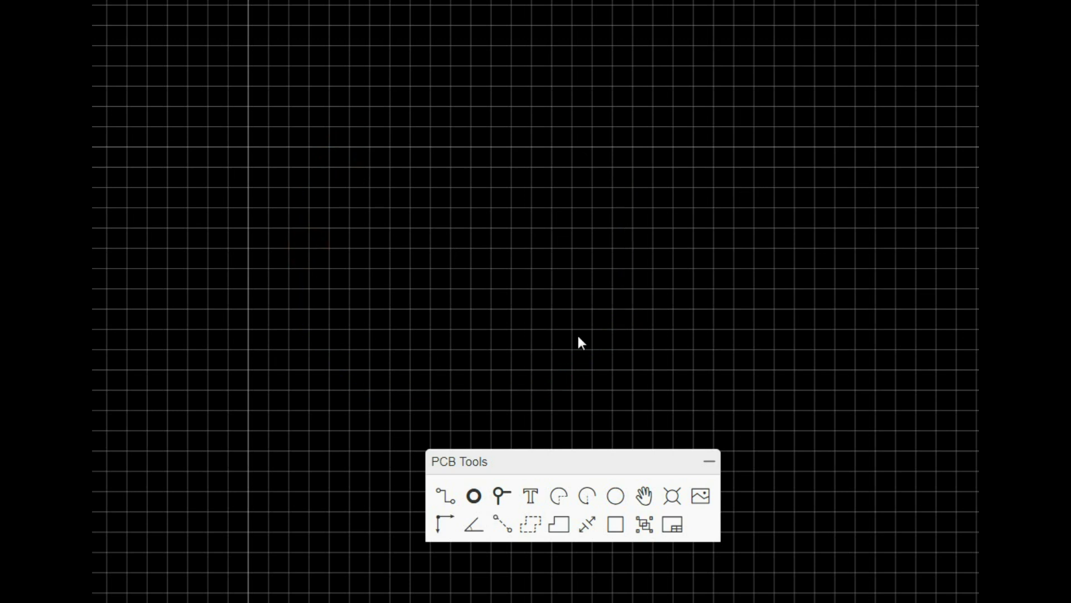
# - Draw a half-circle arc on the left from a top point down to a bottom point
pyautogui.click(558, 496)
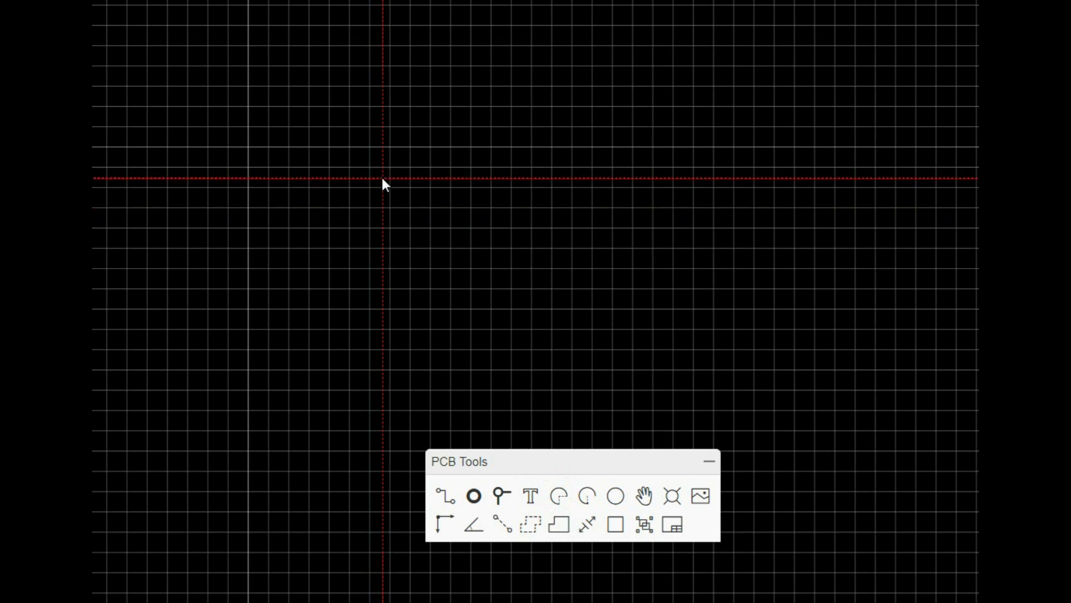
pyautogui.click(368, 126)
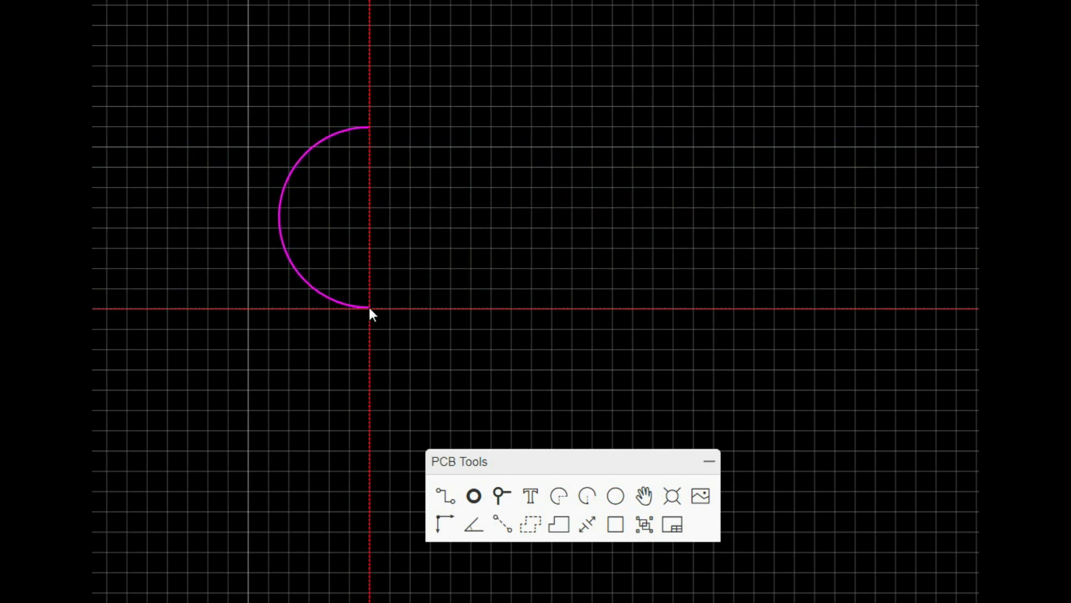
pyautogui.click(369, 307)
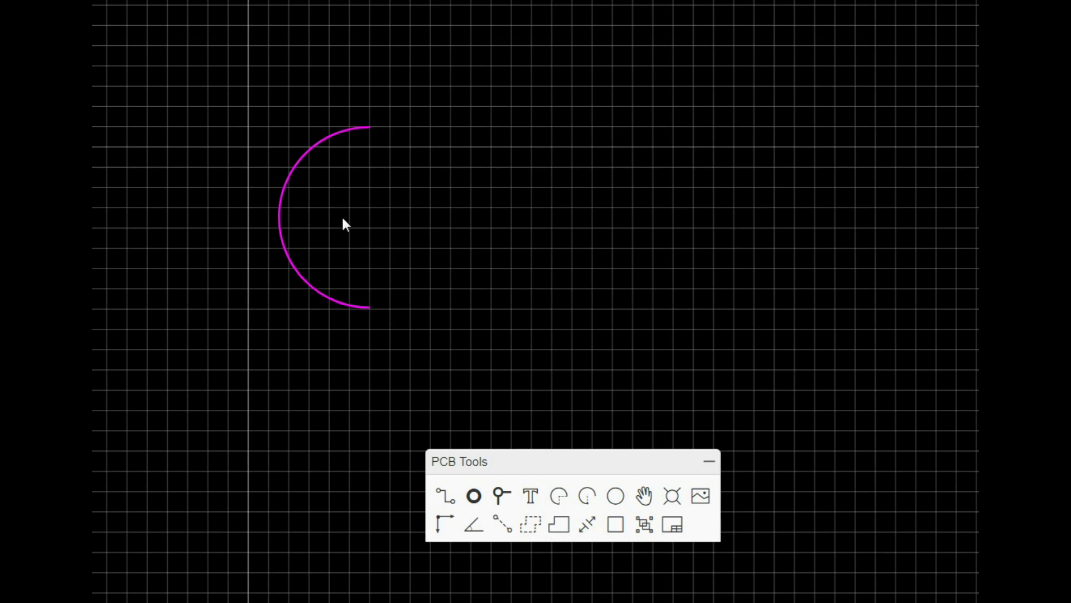
# - Copy the arc and paste a duplicate to its right
pyautogui.rightClick(280, 208)
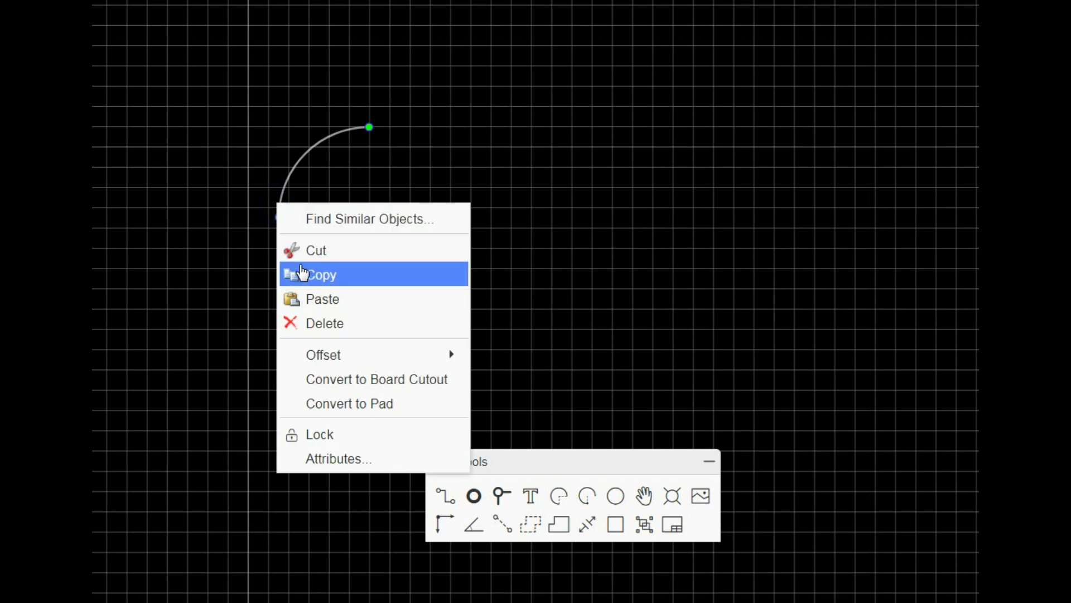
pyautogui.click(303, 275)
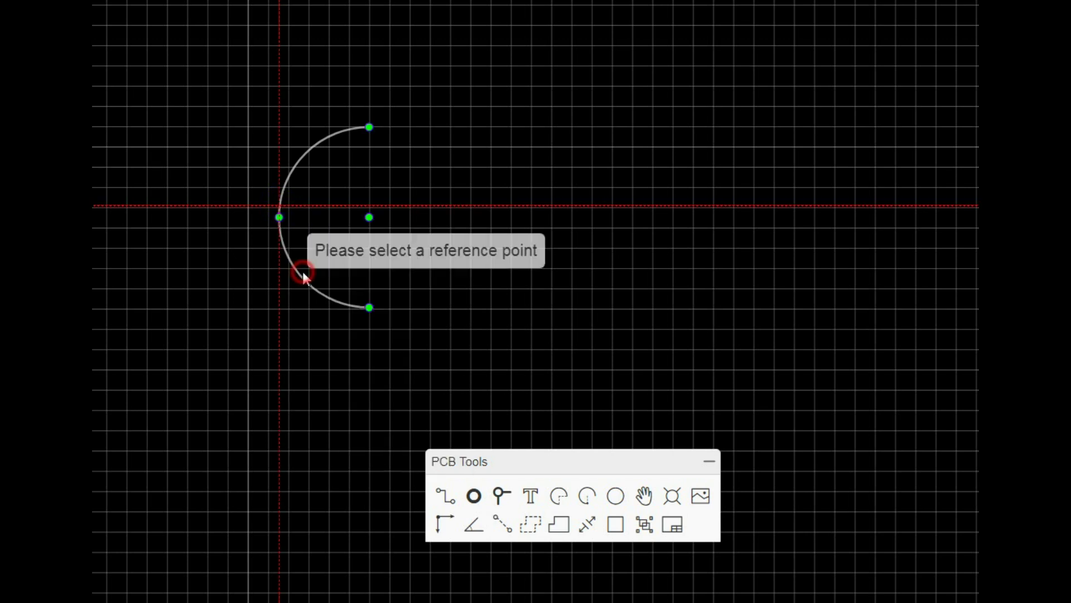
pyautogui.click(279, 218)
pyautogui.click(494, 233)
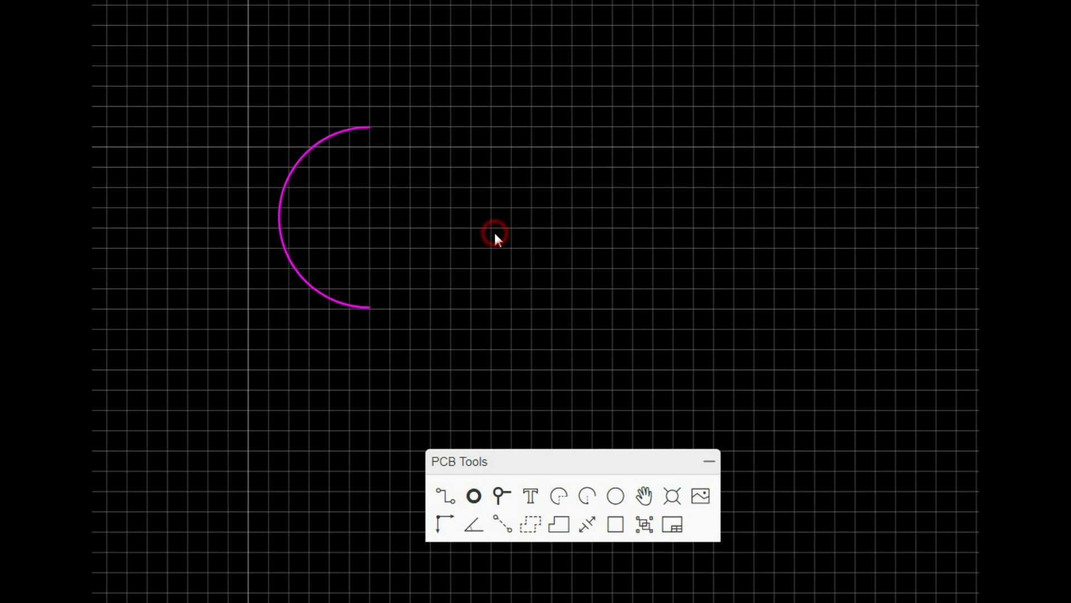
pyautogui.rightClick(496, 196)
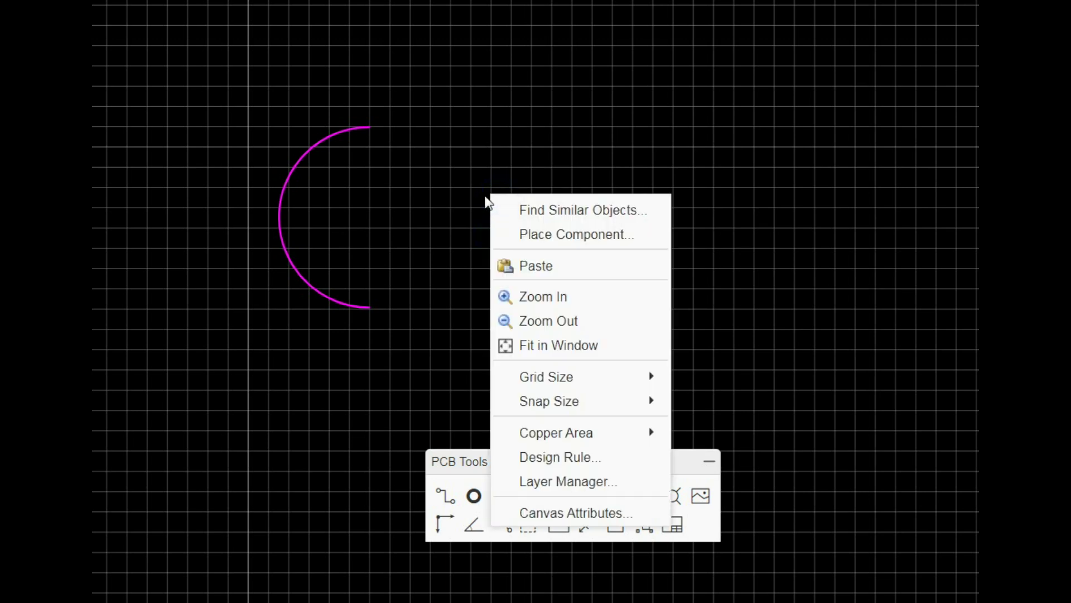
pyautogui.click(522, 265)
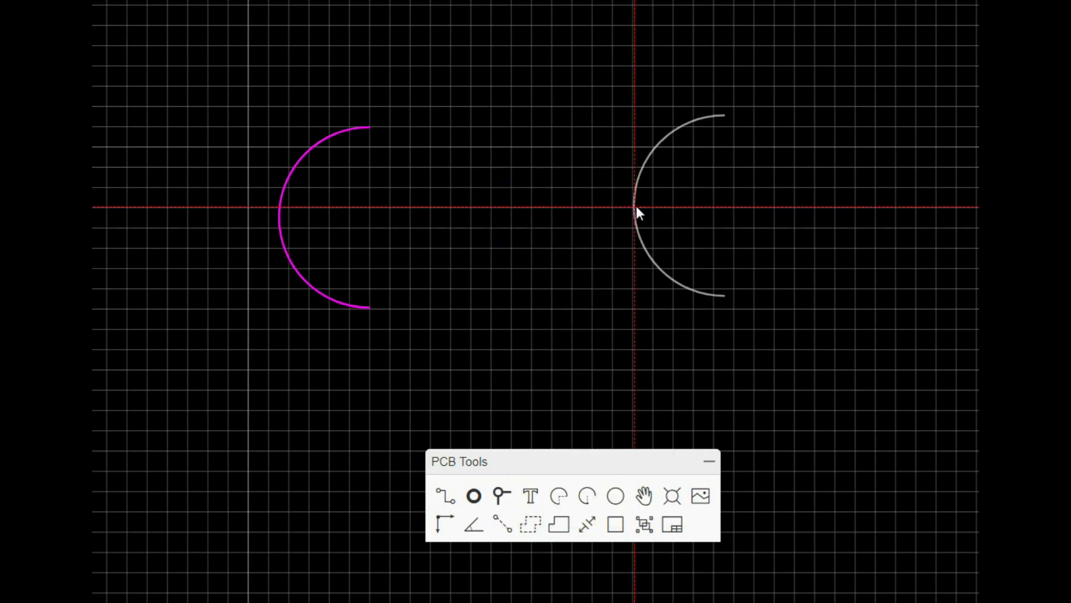
pyautogui.click(643, 199)
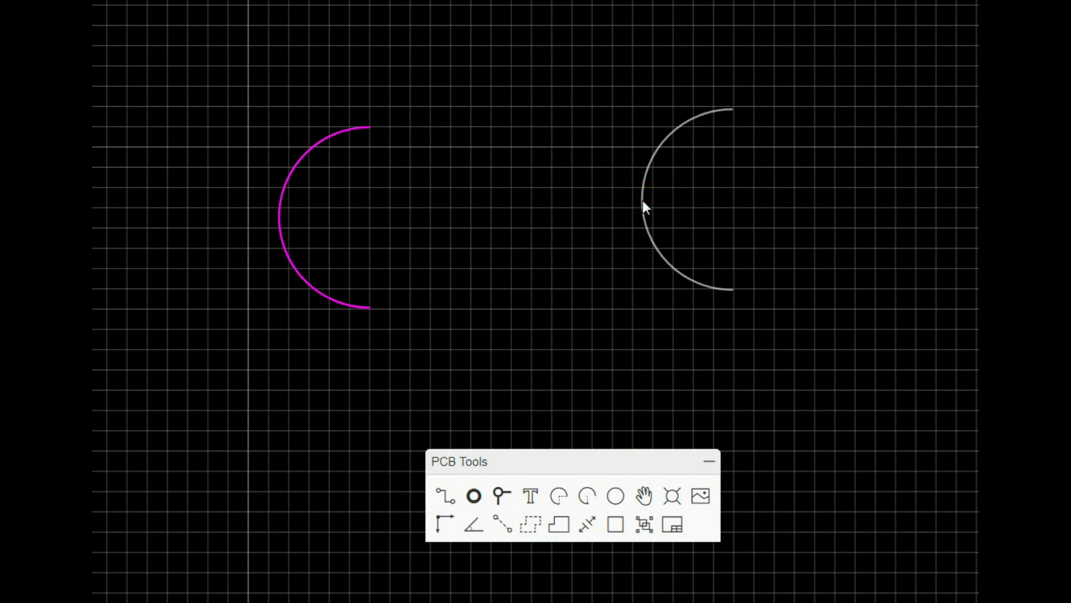
pyautogui.rightClick(642, 200)
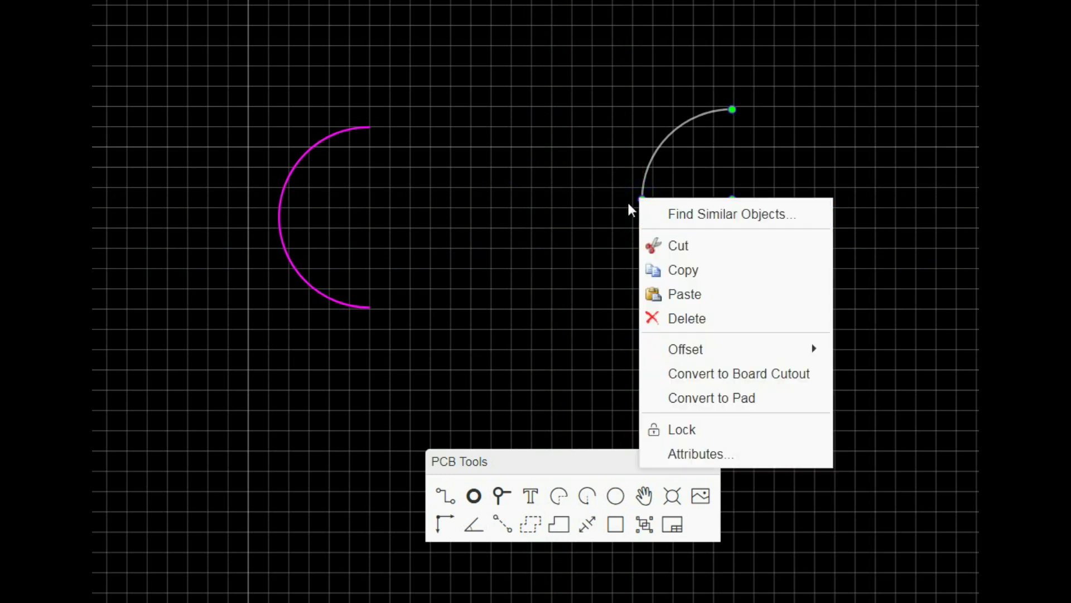
pyautogui.click(619, 202)
# - Rotate the right arc 180° to face the left one and nudge it down level
pyautogui.click(640, 202)
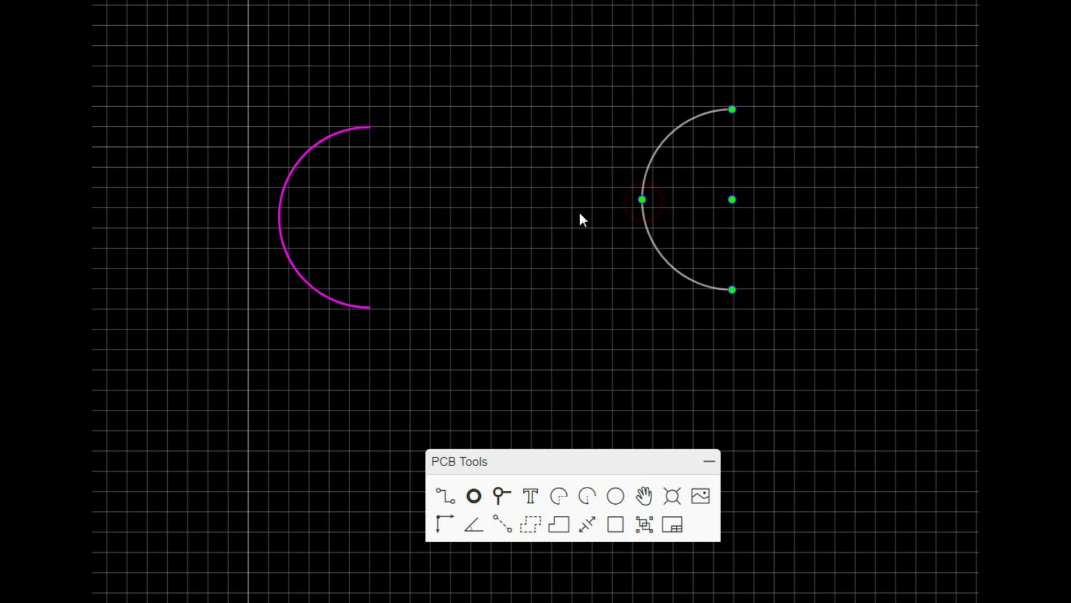
pyautogui.press('space')
pyautogui.press('space')
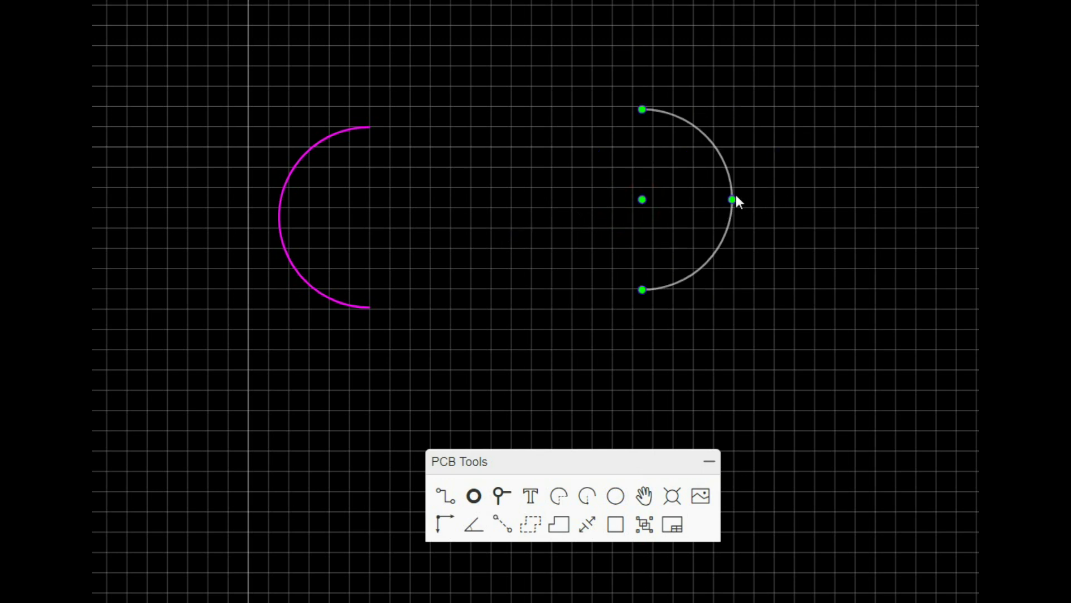
pyautogui.moveTo(732, 199); pyautogui.dragTo(733, 223)
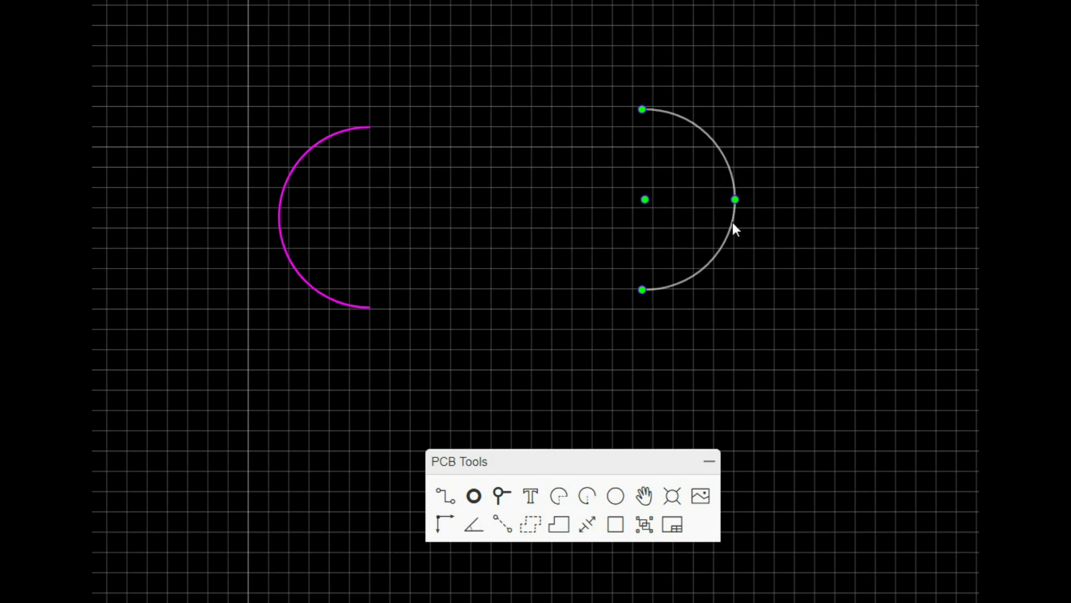
pyautogui.click(669, 201)
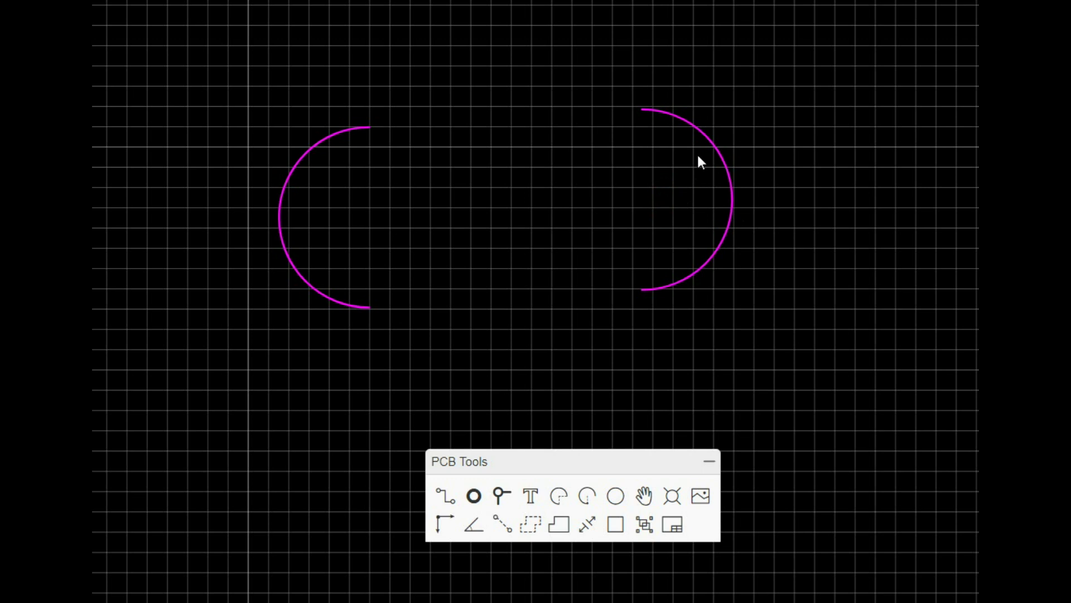
pyautogui.click(733, 207)
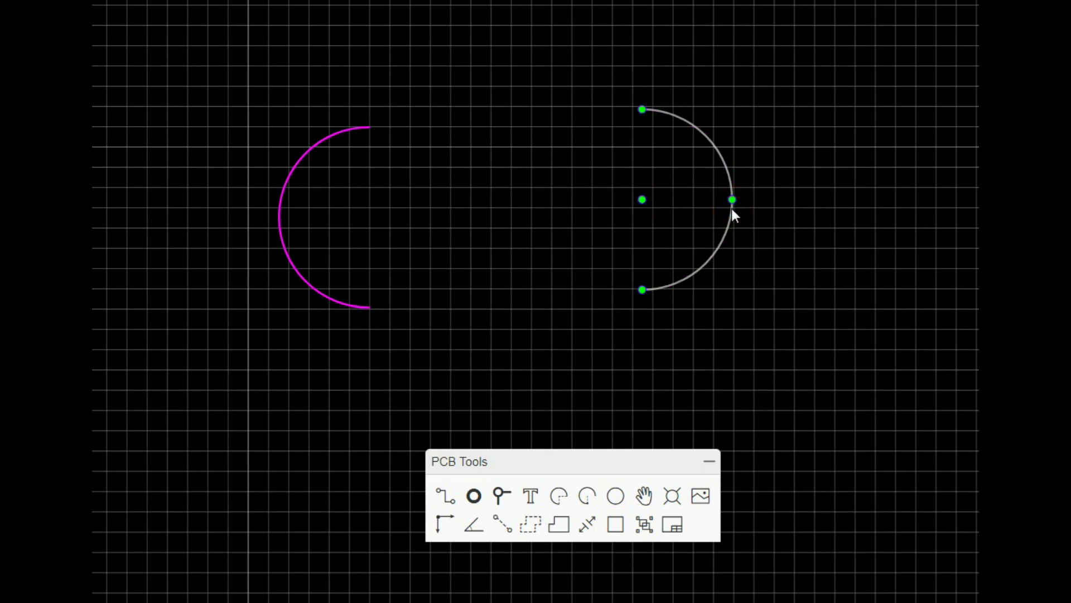
pyautogui.press('Down')
pyautogui.press('Down')
pyautogui.press('Down')
pyautogui.press('Down')
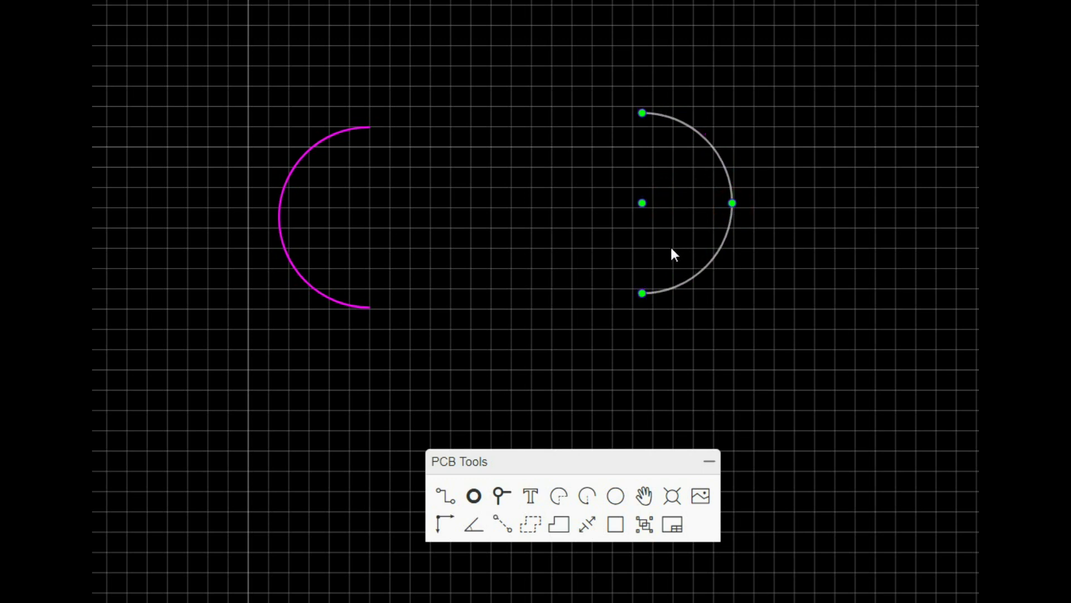
pyautogui.press('Down')
pyautogui.press('Down')
pyautogui.press('Down')
pyautogui.press('Down')
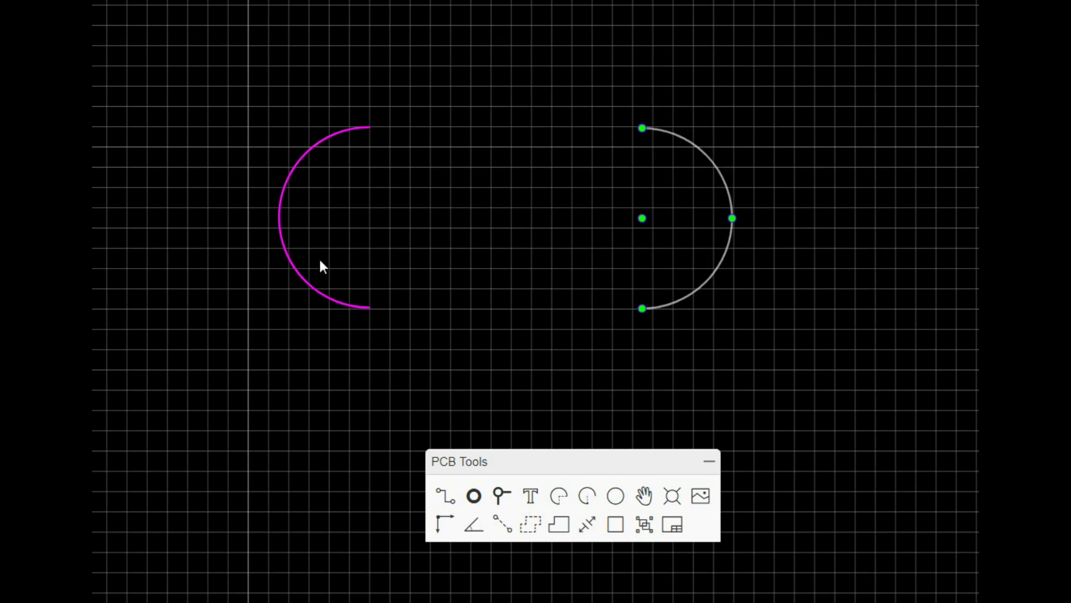
# - Draw straight tracks linking the two arcs' top ends and their bottom ends
pyautogui.click(470, 98)
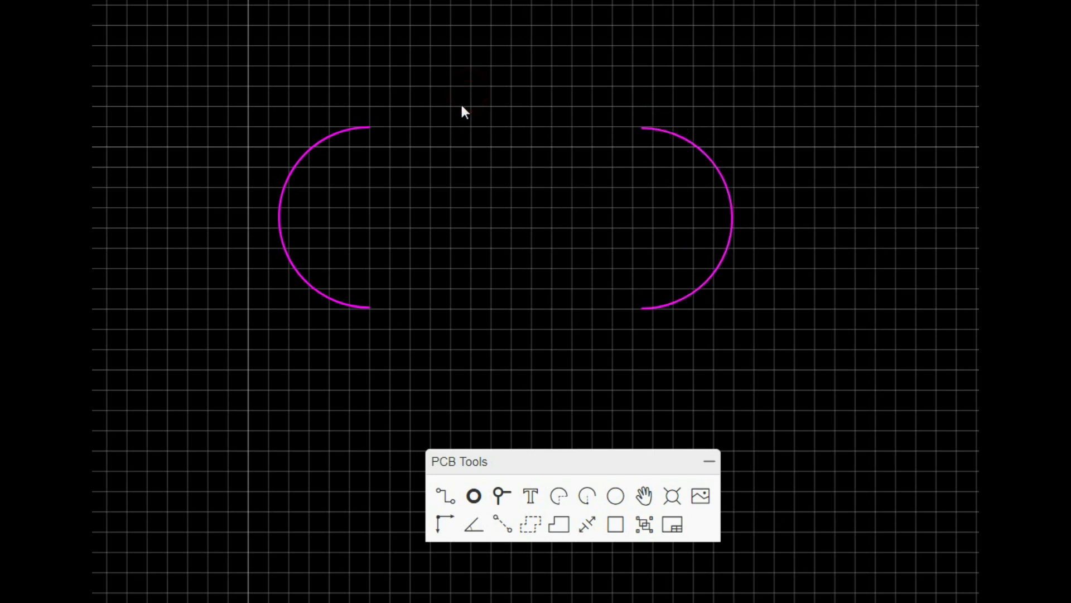
pyautogui.click(444, 496)
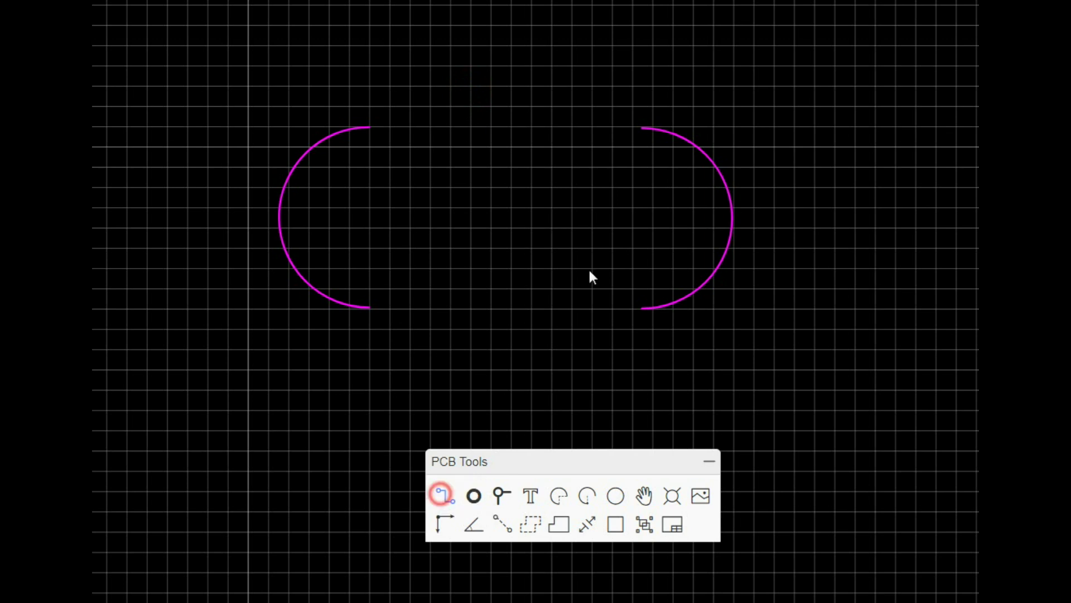
pyautogui.click(641, 128)
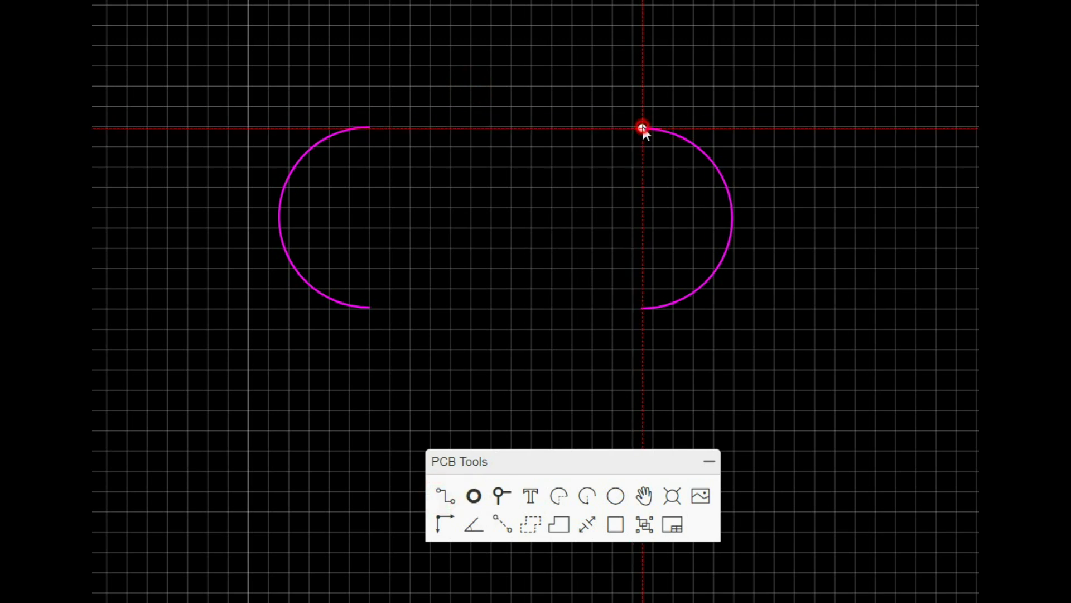
pyautogui.click(370, 128)
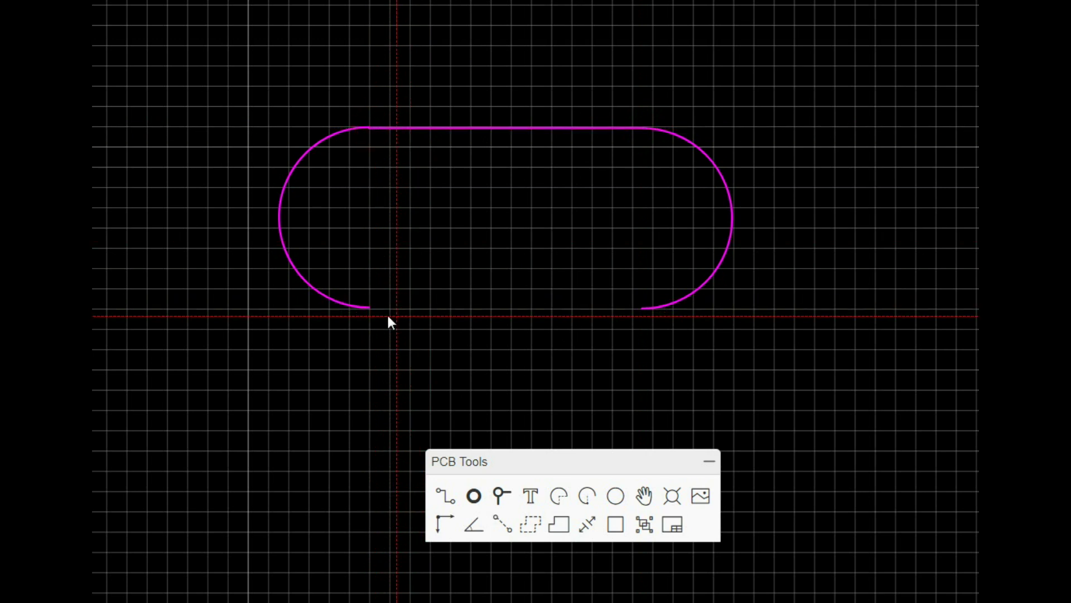
pyautogui.click(369, 307)
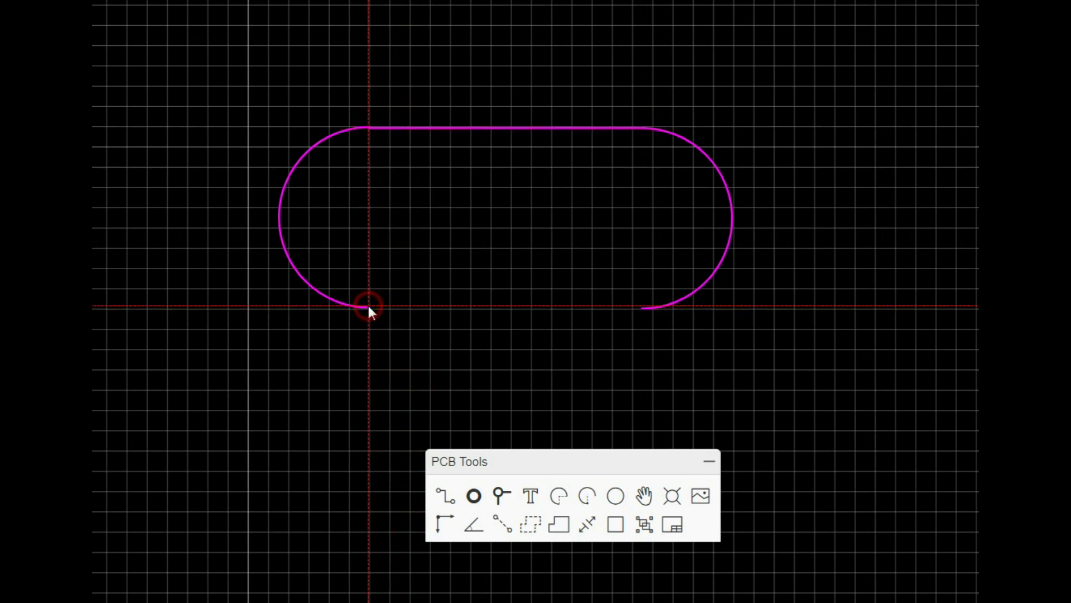
pyautogui.click(643, 307)
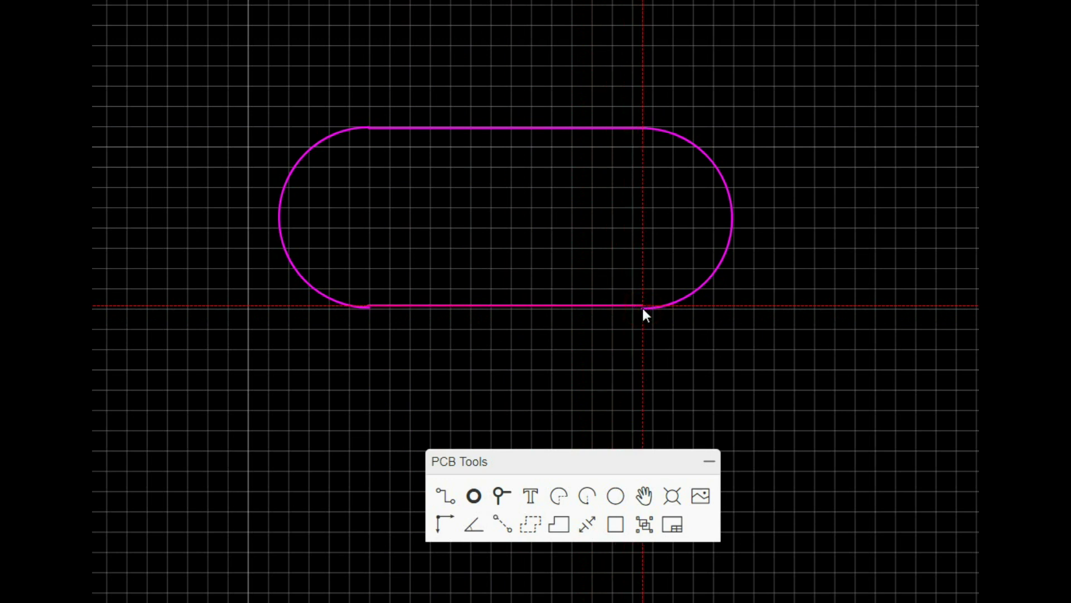
pyautogui.rightClick(642, 307)
pyautogui.click(667, 340)
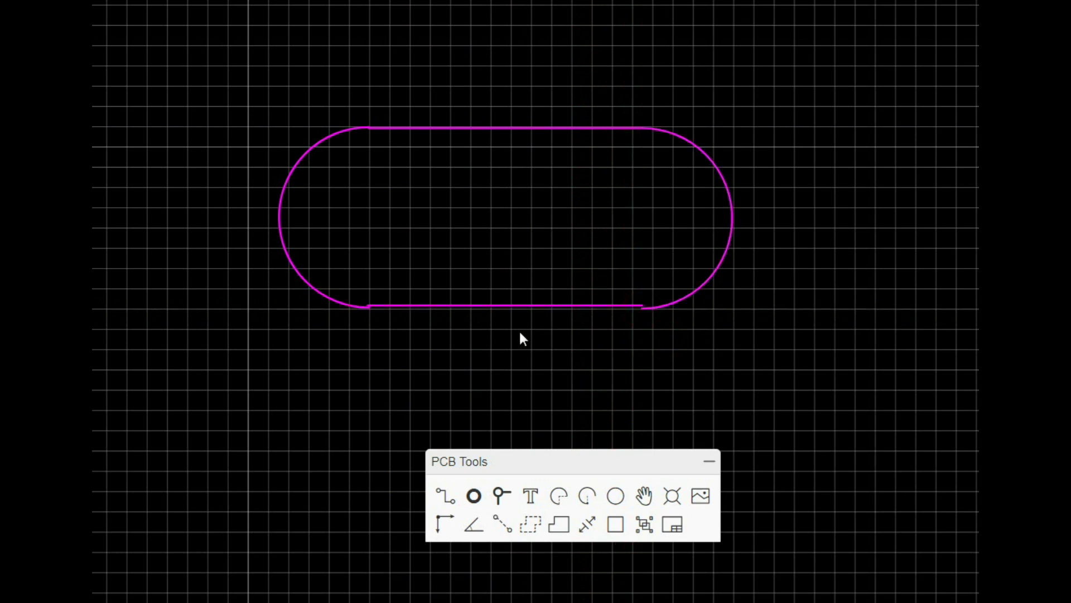
# - Snap the bottom track's ends onto the left and right arc ends
pyautogui.scroll(5, 357, 316)
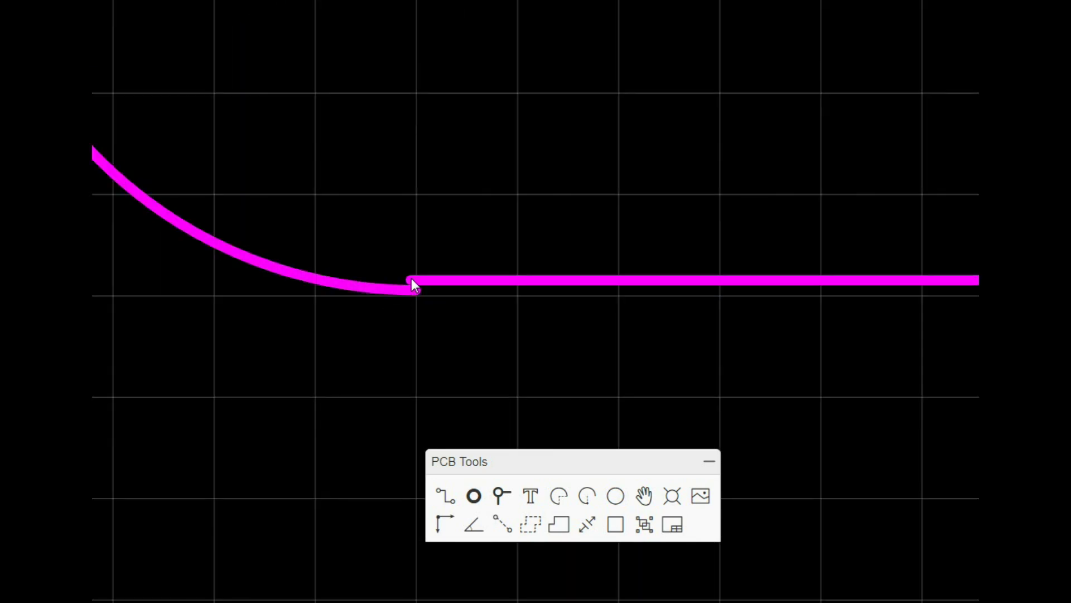
pyautogui.moveTo(411, 278); pyautogui.dragTo(416, 290)
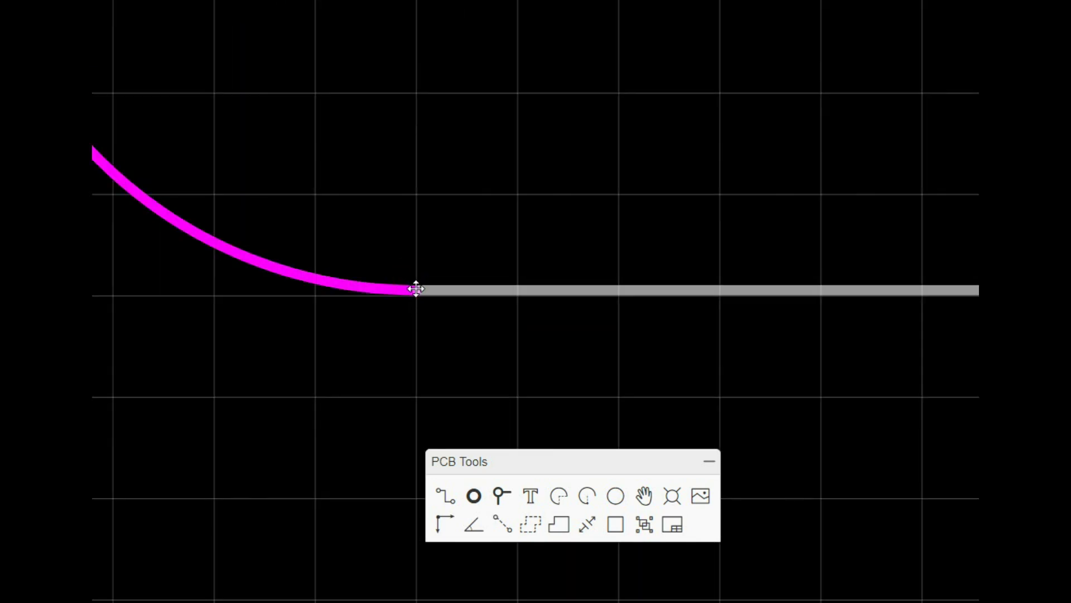
pyautogui.click(552, 351)
pyautogui.moveTo(784, 333); pyautogui.dragTo(208, 323, button='right')
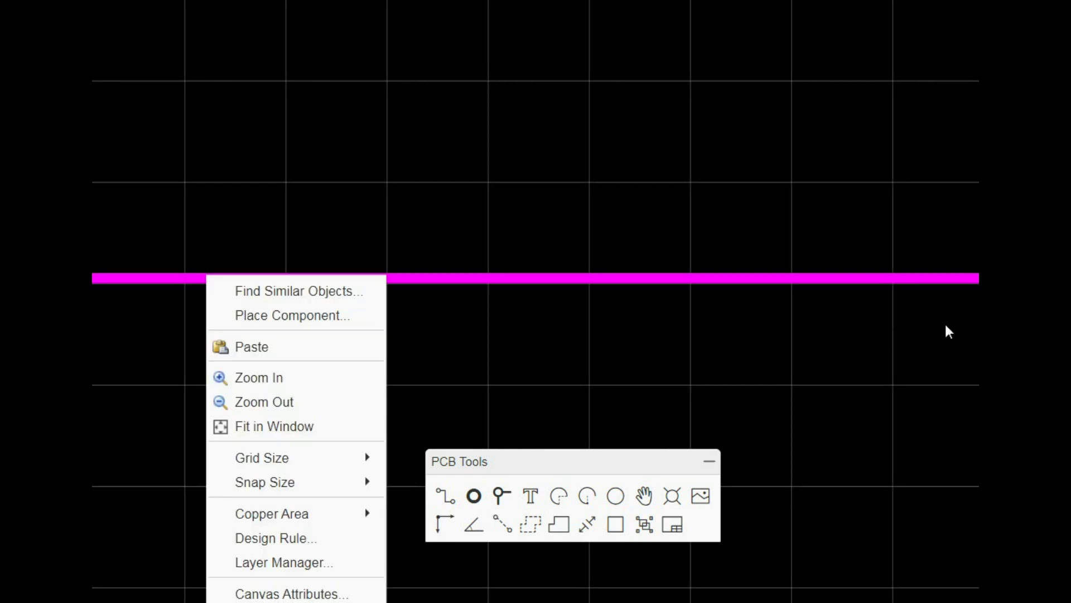
pyautogui.click(923, 328)
pyautogui.scroll(2, 923, 328)
pyautogui.moveTo(810, 328); pyautogui.dragTo(352, 324, button='right')
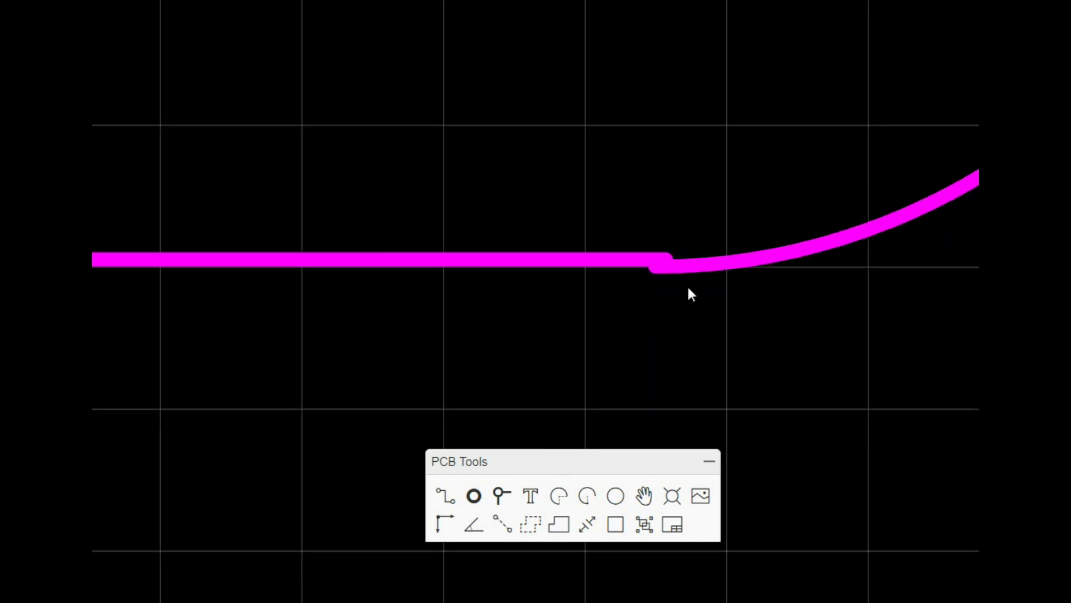
pyautogui.click(666, 258)
pyautogui.moveTo(668, 255)
pyautogui.mouseDown()
pyautogui.moveTo(651, 254)
pyautogui.moveTo(655, 265)
pyautogui.mouseUp()
pyautogui.click(704, 295)
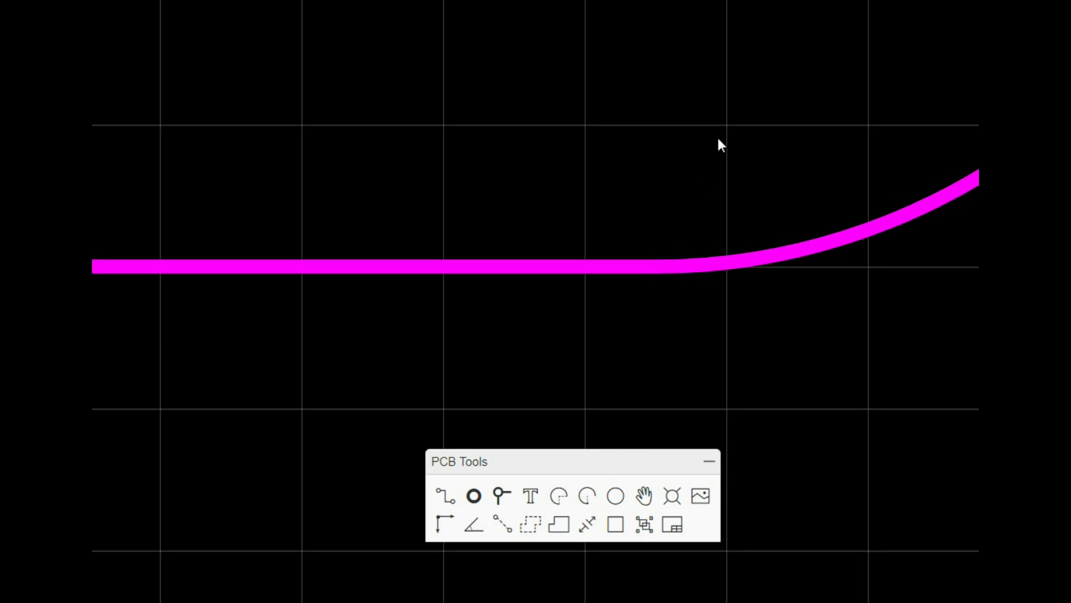
# - Check the top track's ends against the arcs and recentre the whole rounded outline
pyautogui.scroll(-3, 717, 135)
pyautogui.scroll(3, 726, 323)
pyautogui.scroll(-2, 710, 251)
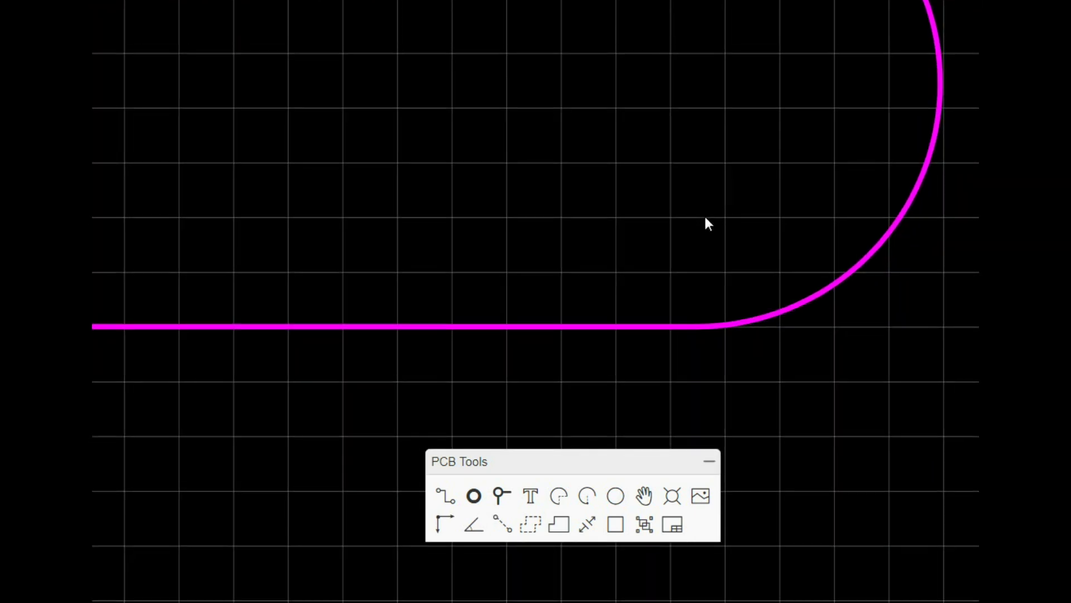
pyautogui.moveTo(704, 214); pyautogui.dragTo(614, 92, button='right')
pyautogui.scroll(-3, 612, 89)
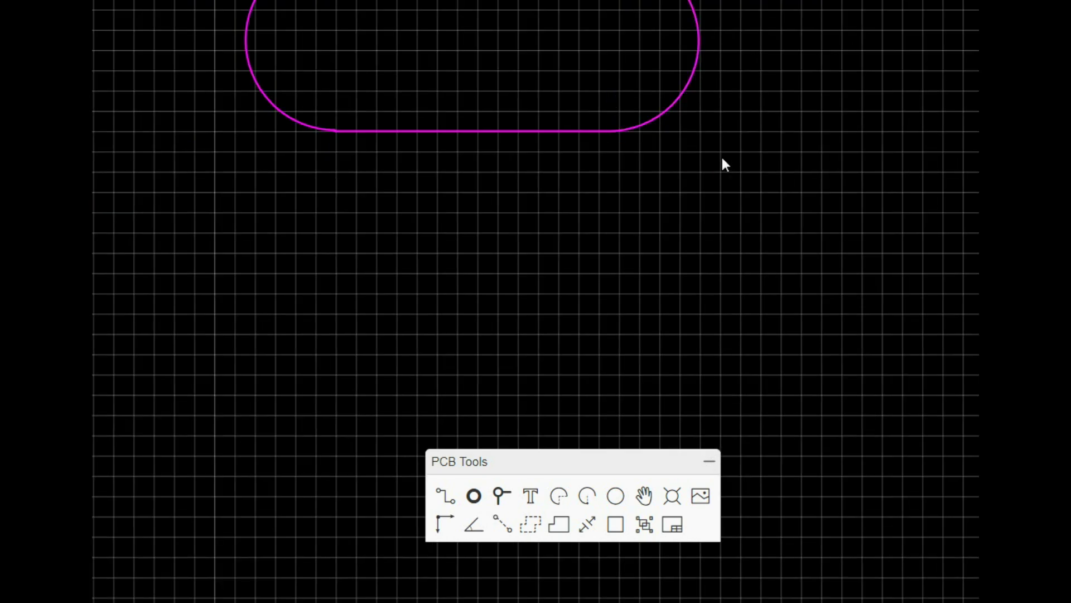
pyautogui.moveTo(546, 57); pyautogui.dragTo(657, 306, button='right')
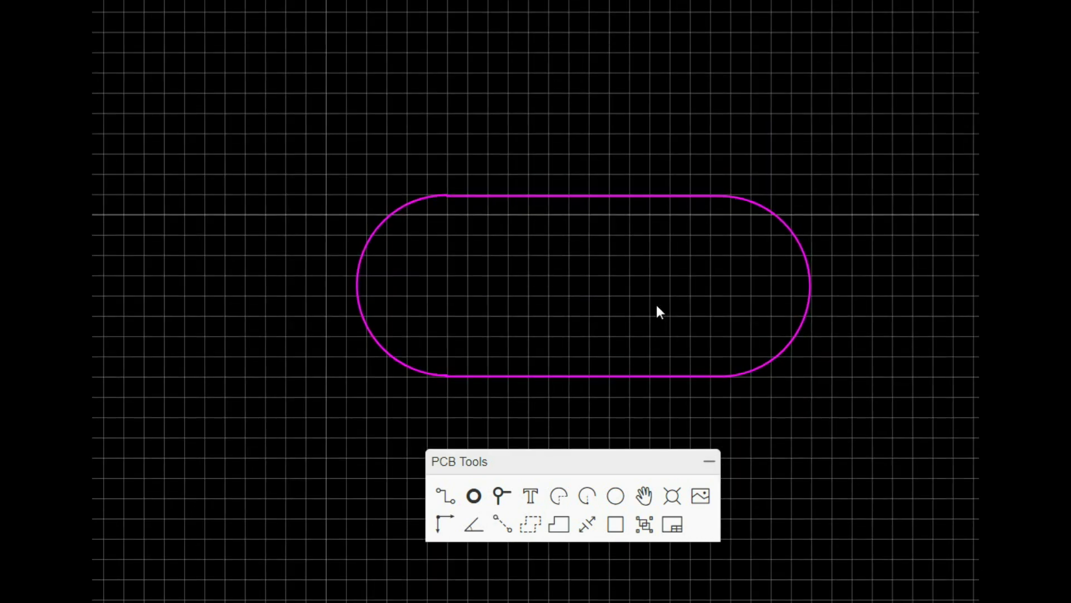
pyautogui.scroll(3, 454, 202)
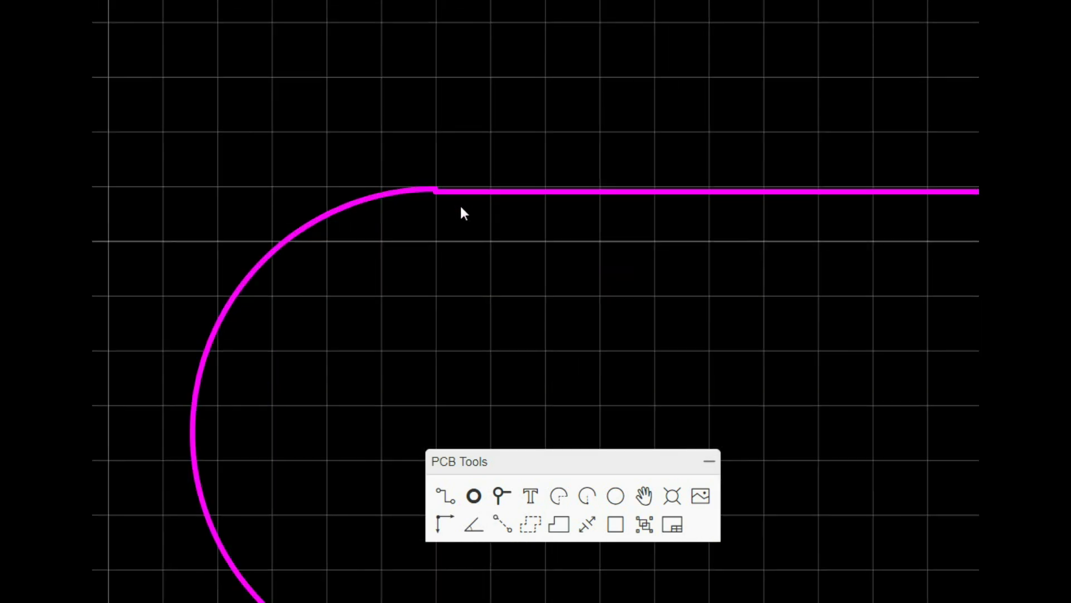
pyautogui.scroll(2, 437, 228)
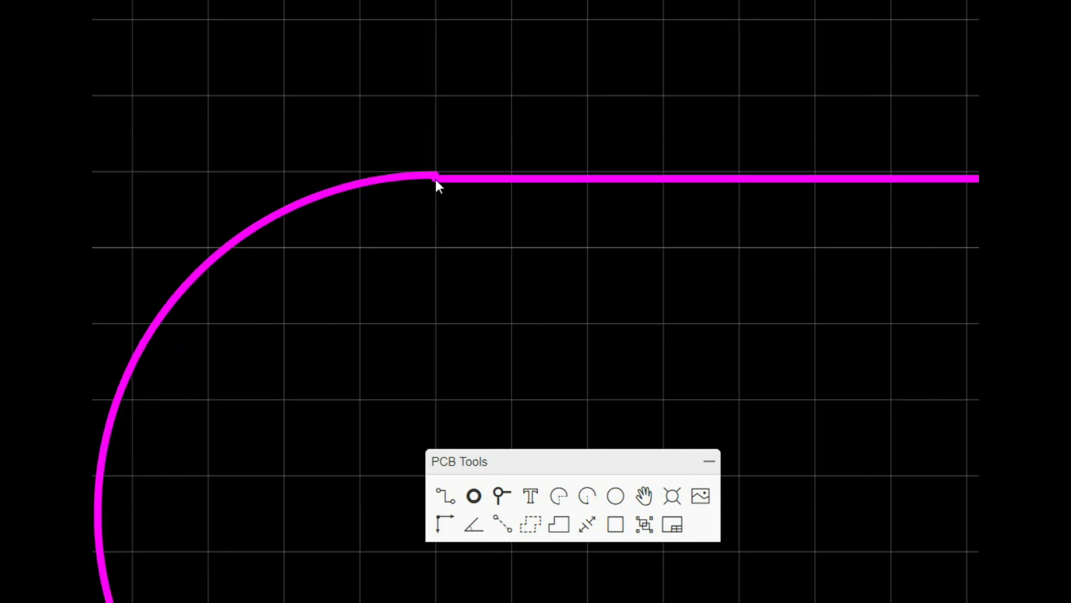
pyautogui.click(435, 179)
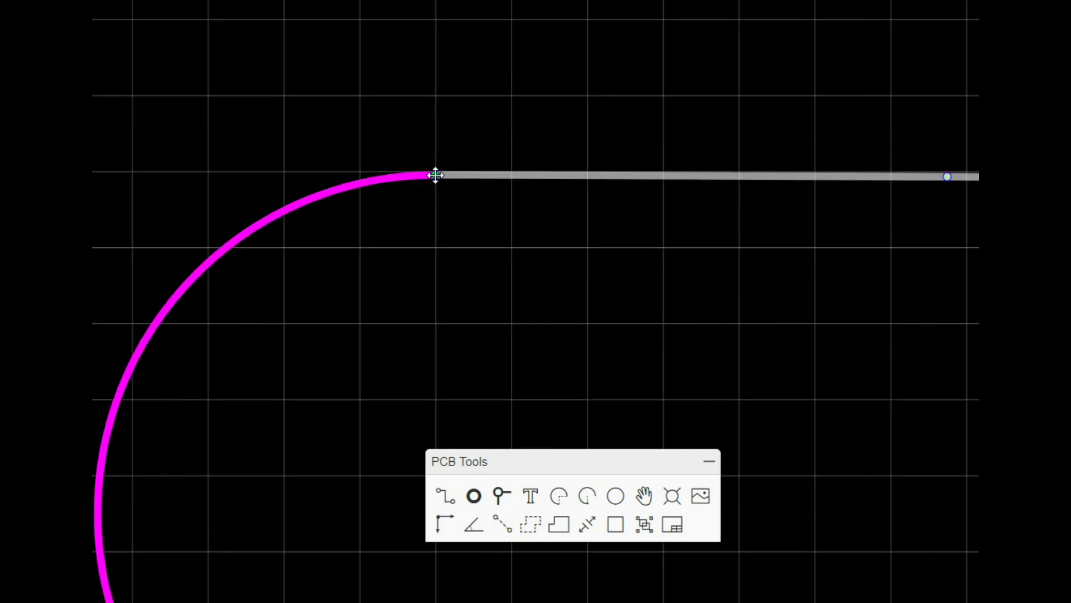
pyautogui.click(476, 220)
pyautogui.scroll(-5, 548, 218)
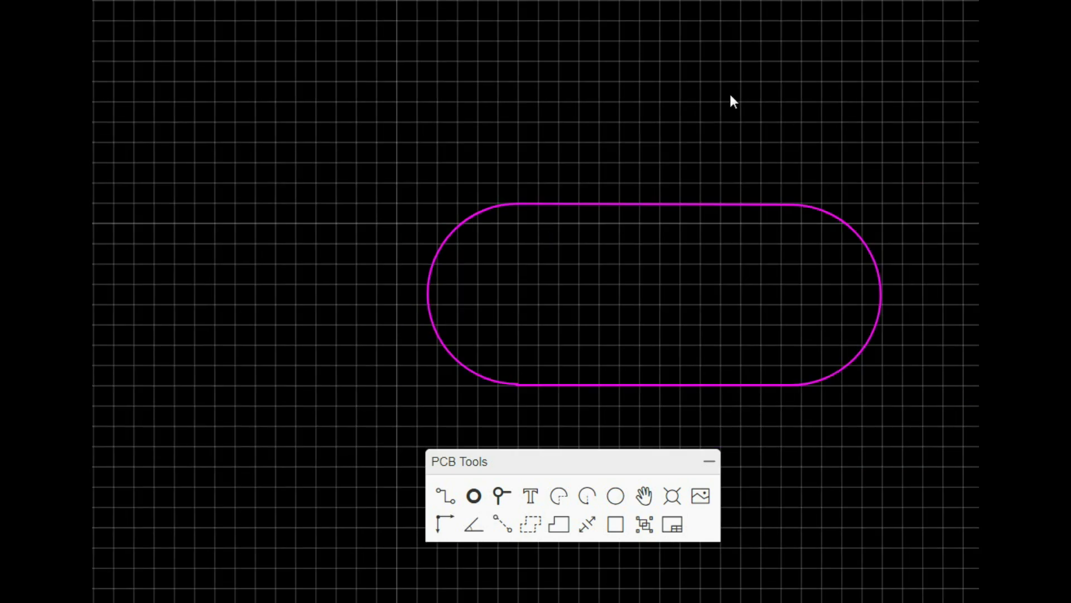
pyautogui.moveTo(731, 96); pyautogui.dragTo(657, 79, button='right')
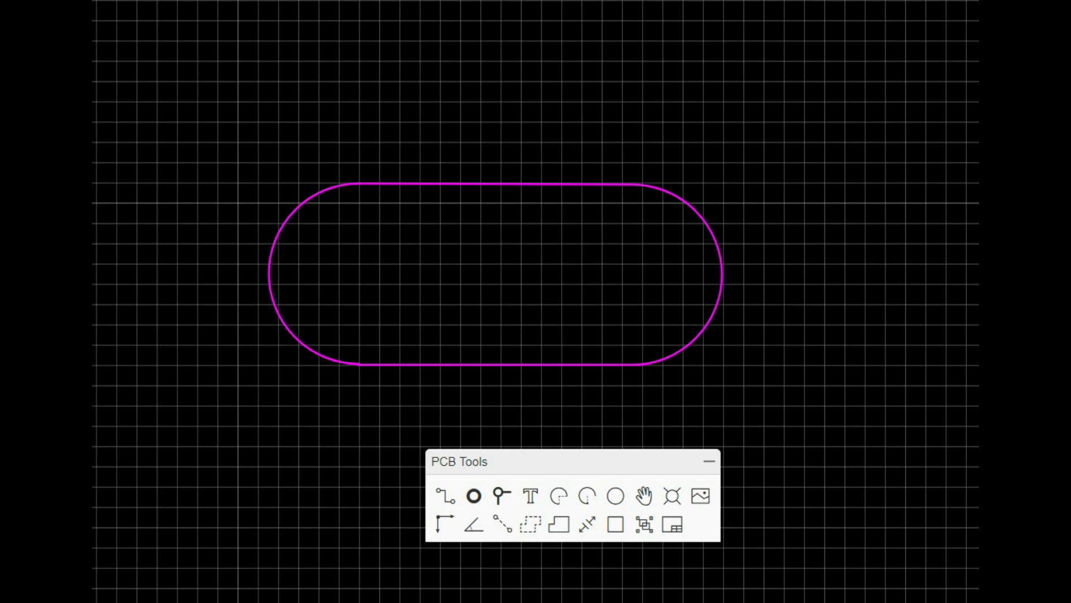
# - Start a Solid Region by placing its first vertex inside the stadium outline, below the top edge
pyautogui.click(559, 527)
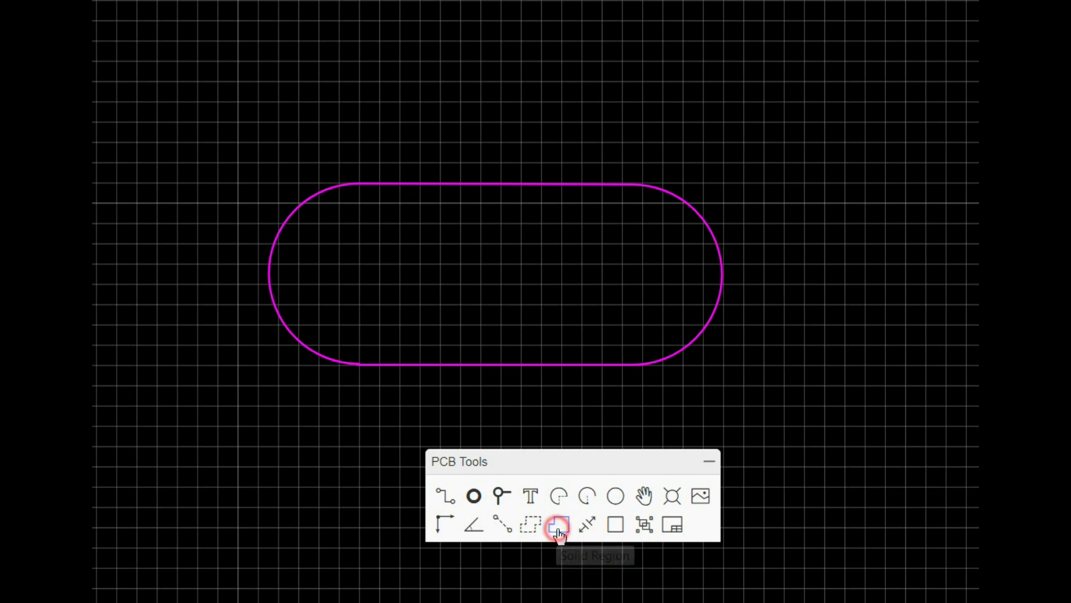
pyautogui.click(462, 244)
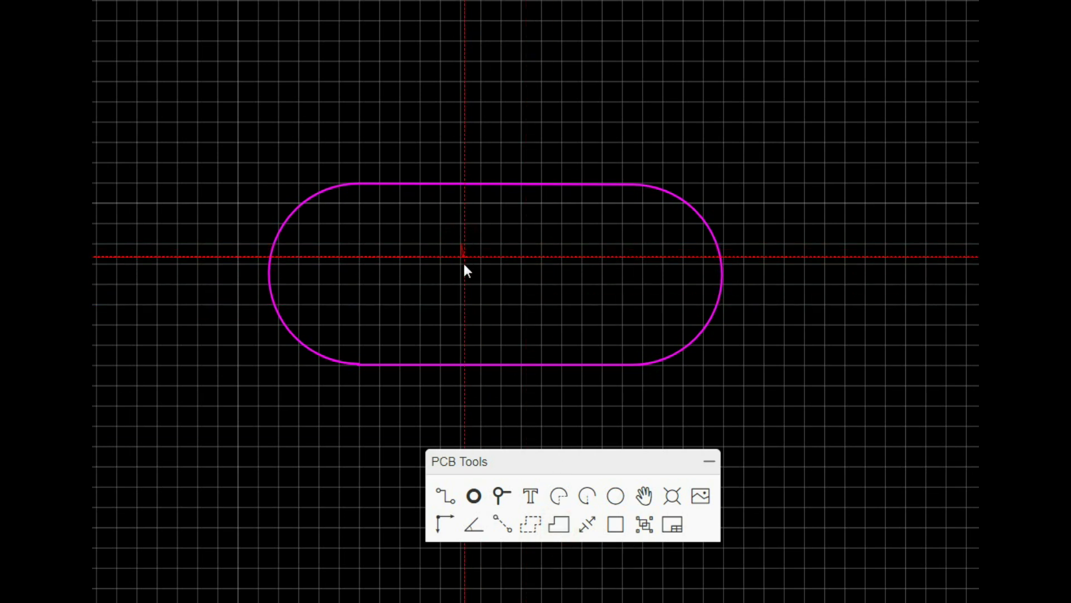
# - Place the last three corners to close the square solid region, then set it to a cutout
pyautogui.click(461, 305)
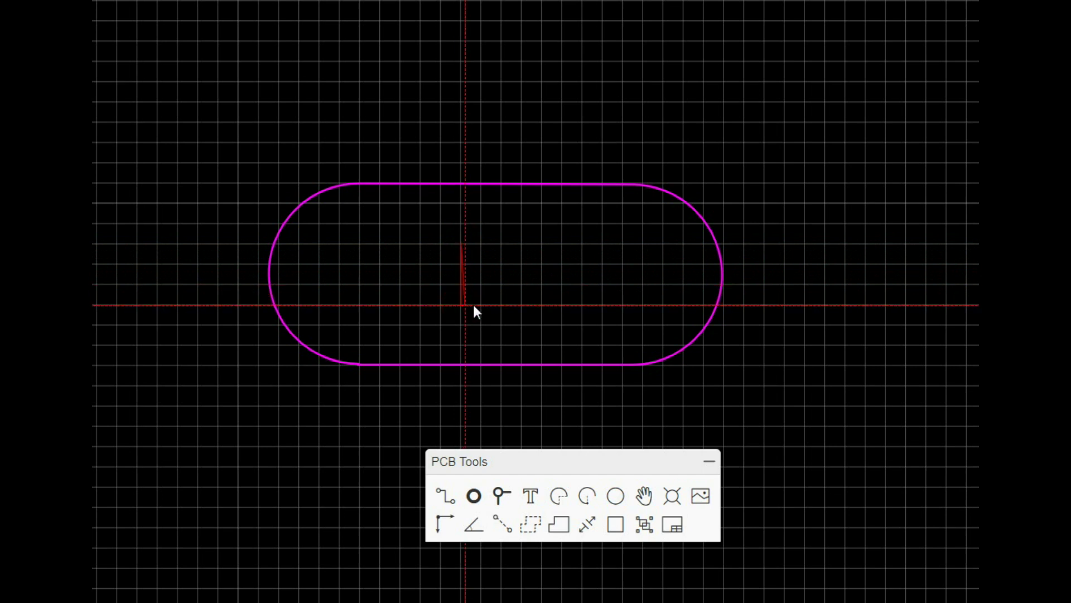
pyautogui.click(523, 305)
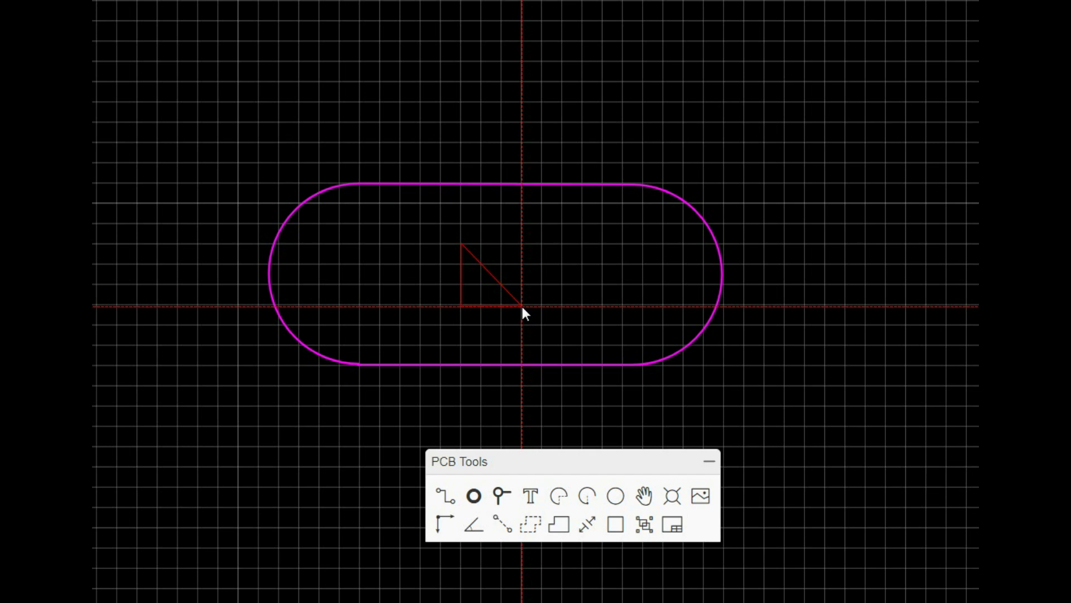
pyautogui.doubleClick(522, 244)
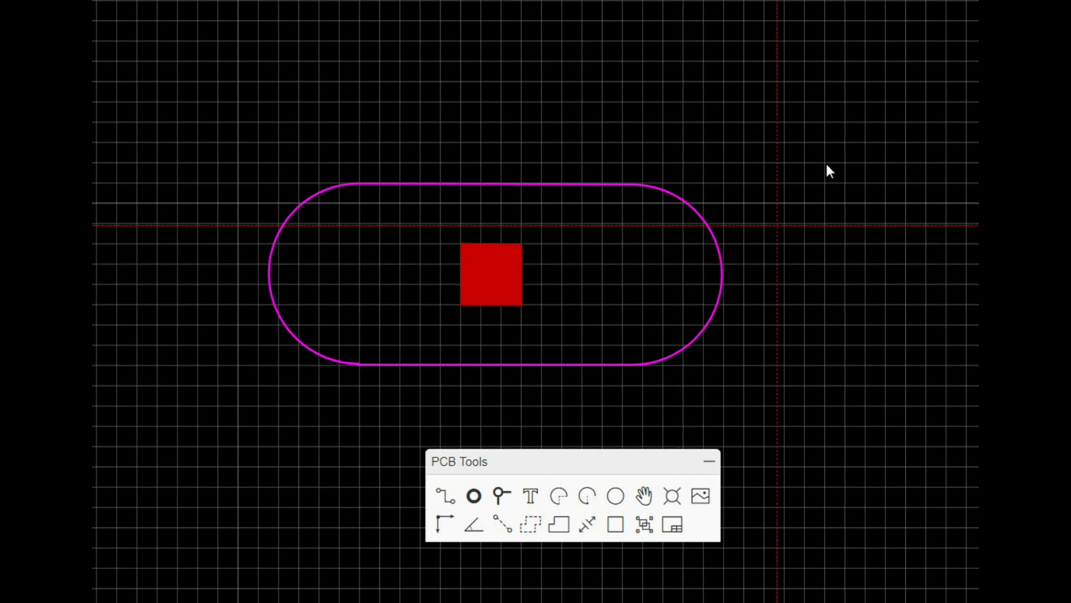
pyautogui.press('Escape')
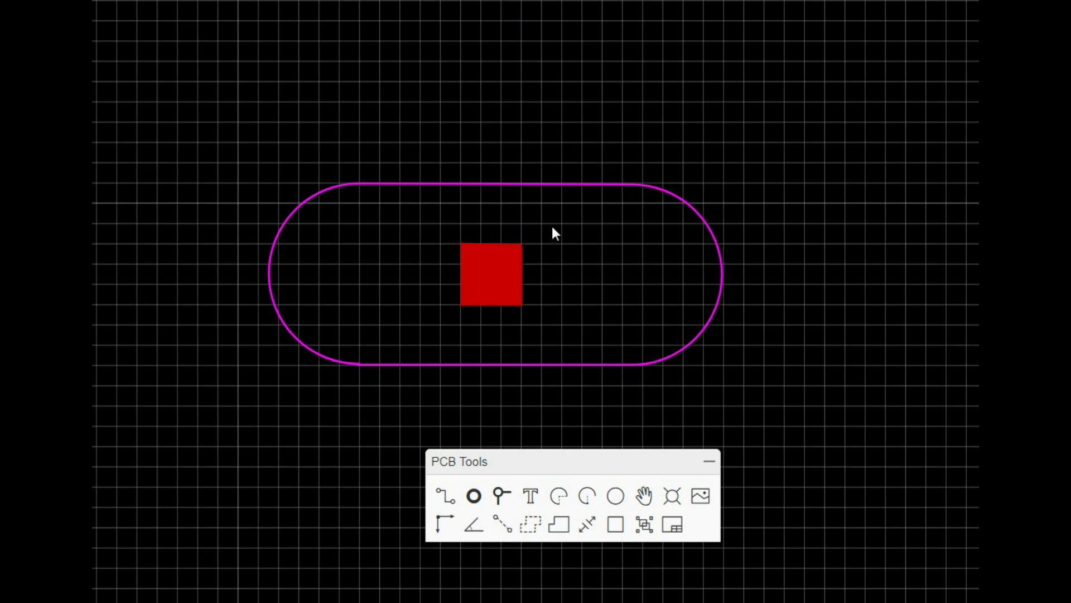
pyautogui.click(498, 276)
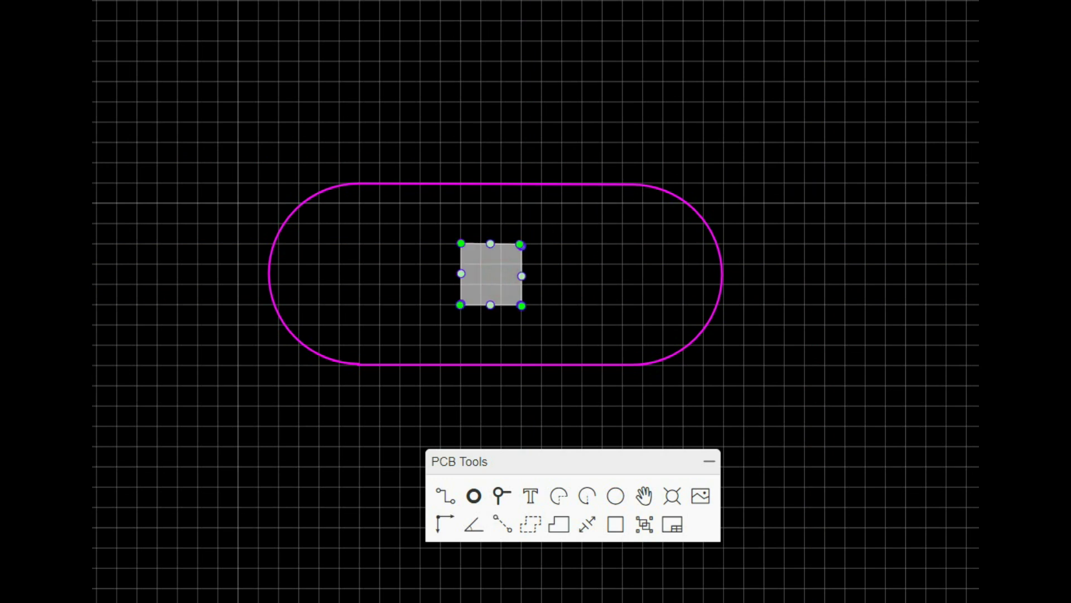
pyautogui.click(928, 102)
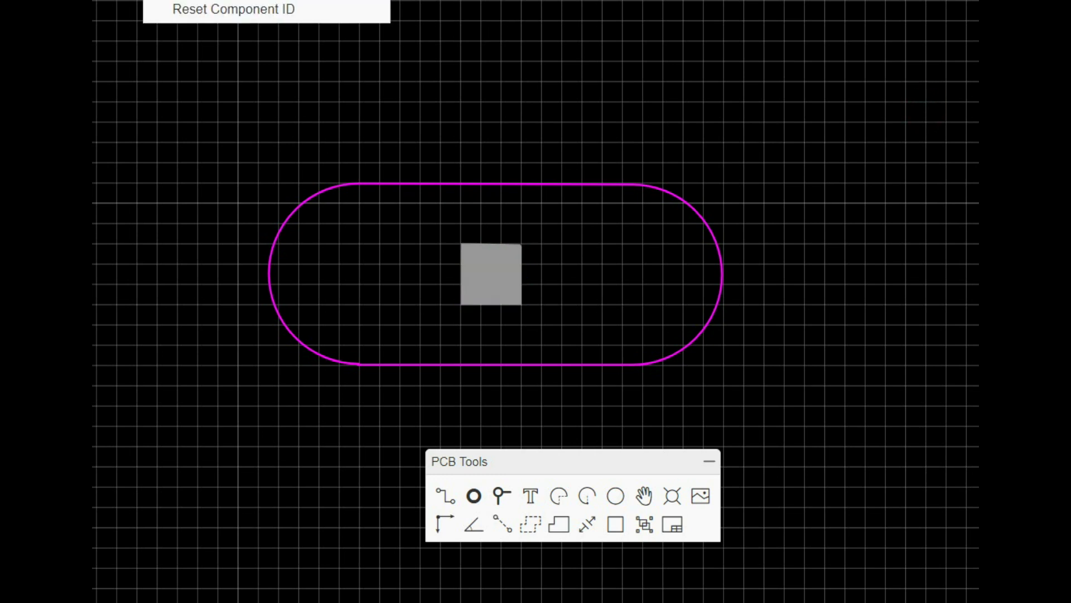
# - Open the 3D preview to see the rounded-slot board with its square centre cutout
pyautogui.click(652, 19)
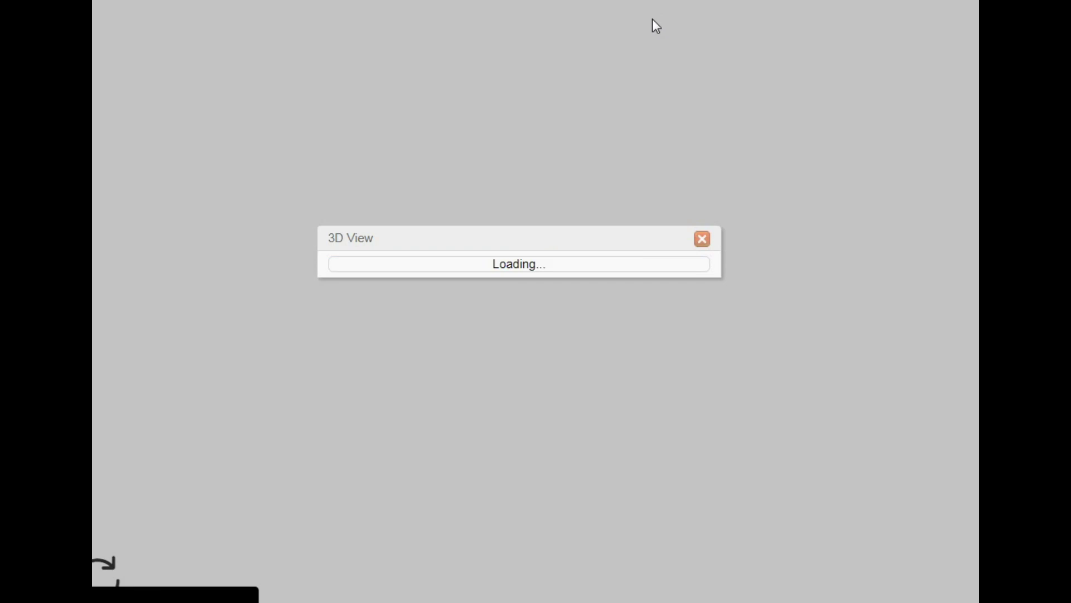